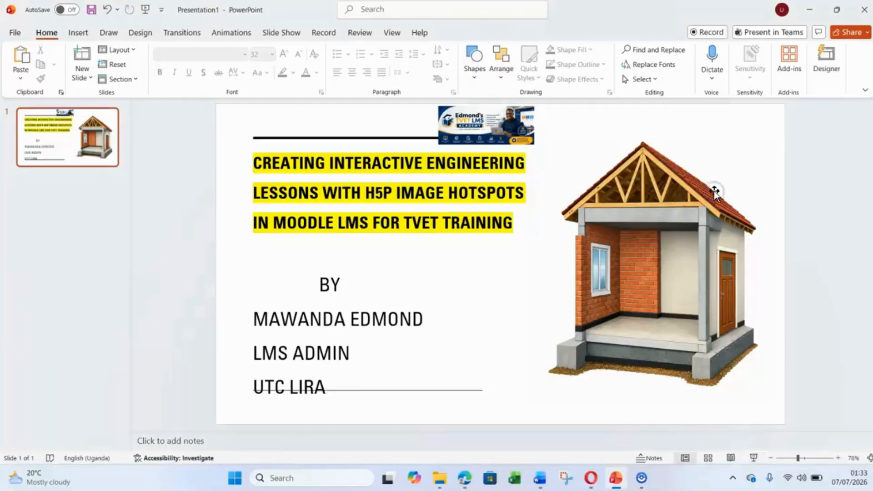
- Switch to the browser and examine the information behind the roof hotspot on the building image, closing it again each time
left_click(464, 477)
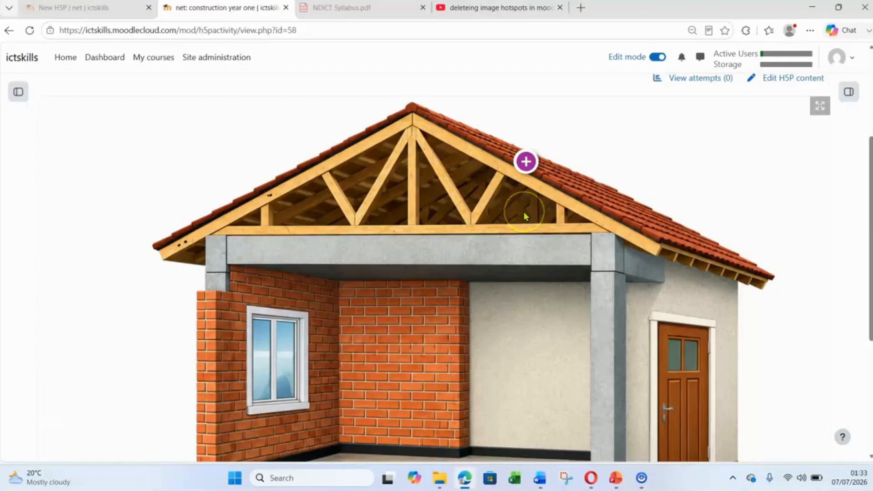
left_click(504, 217)
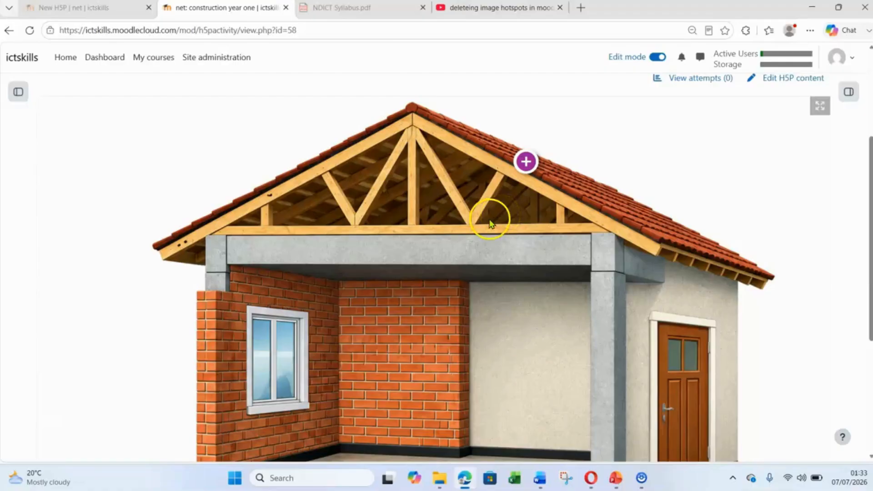
left_click(525, 163)
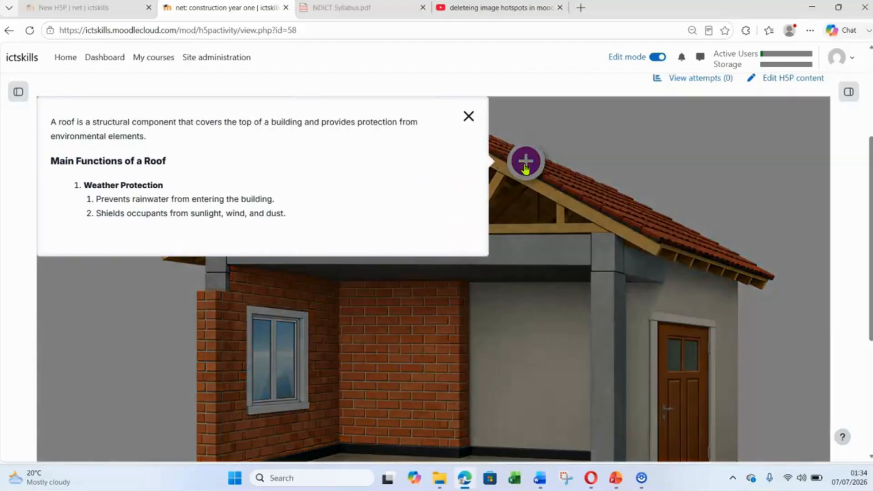
left_click(470, 118)
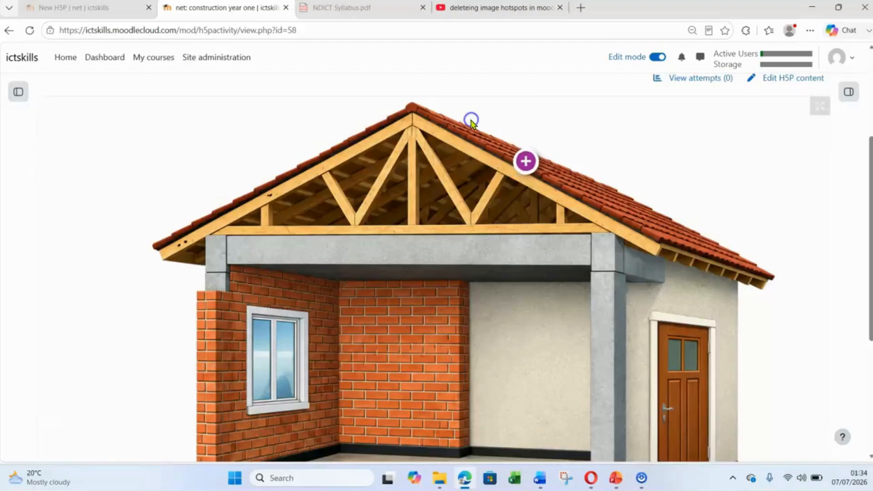
left_click(526, 162)
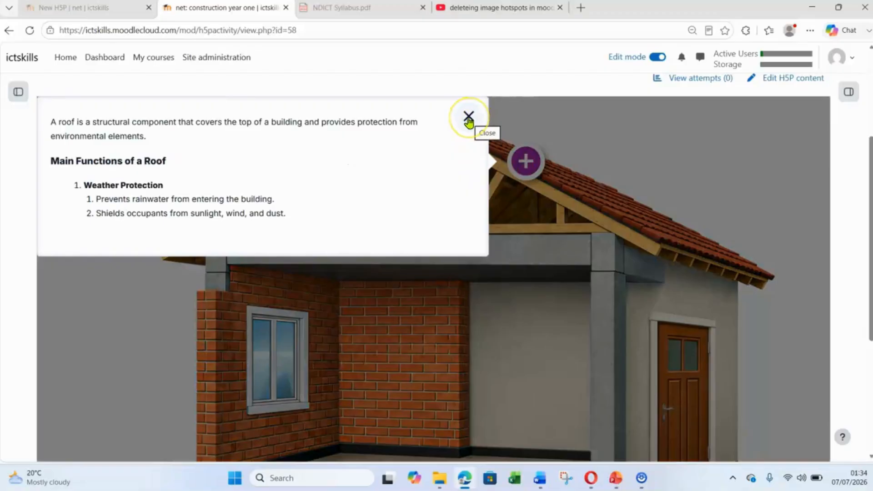
left_click(469, 119)
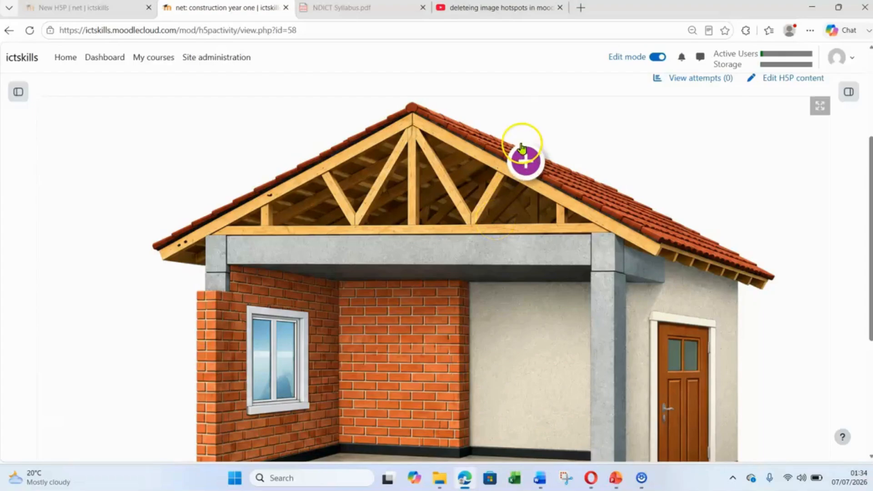
left_click(524, 168)
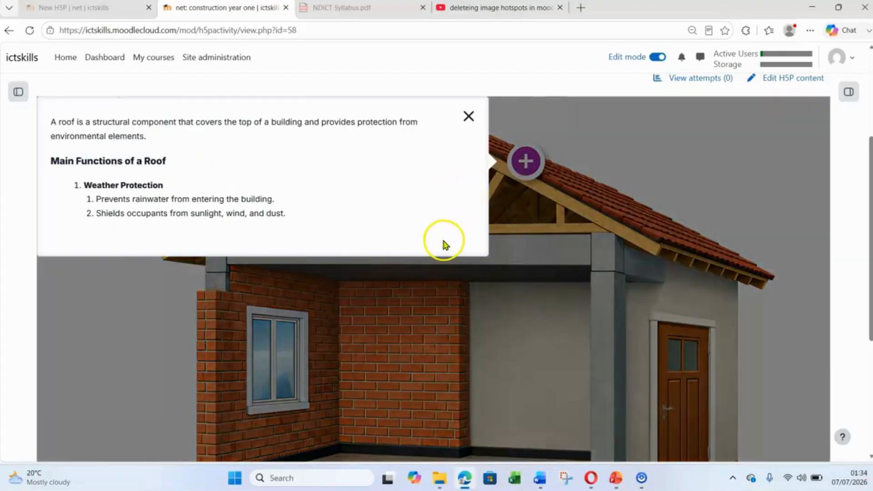
left_click(466, 120)
left_click(468, 118)
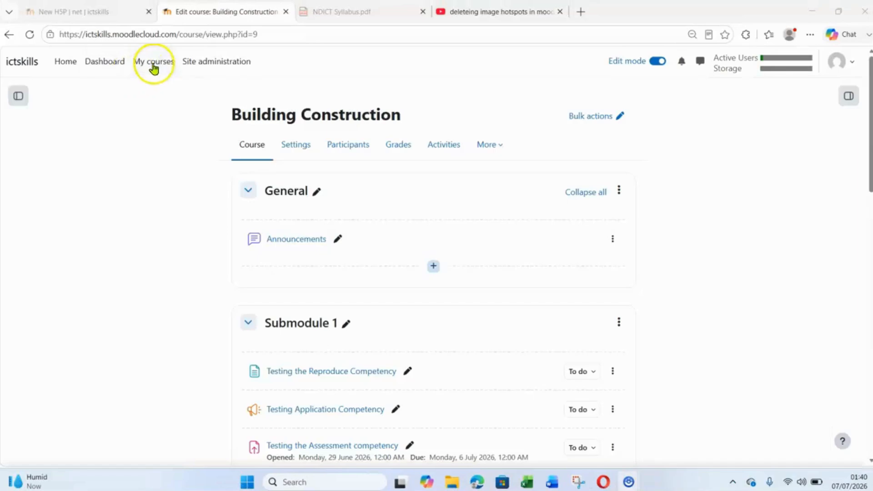
- Open the Building Construction course from the course overview and go to its construction section
left_click(153, 58)
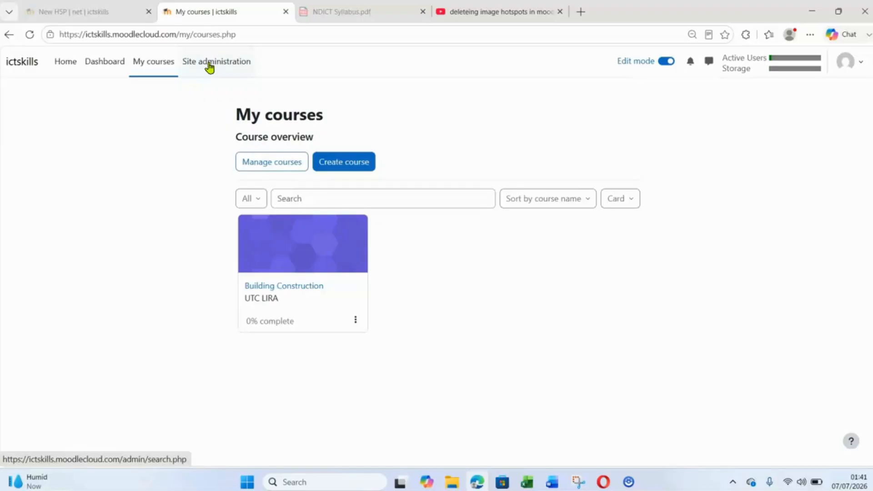
left_click(296, 287)
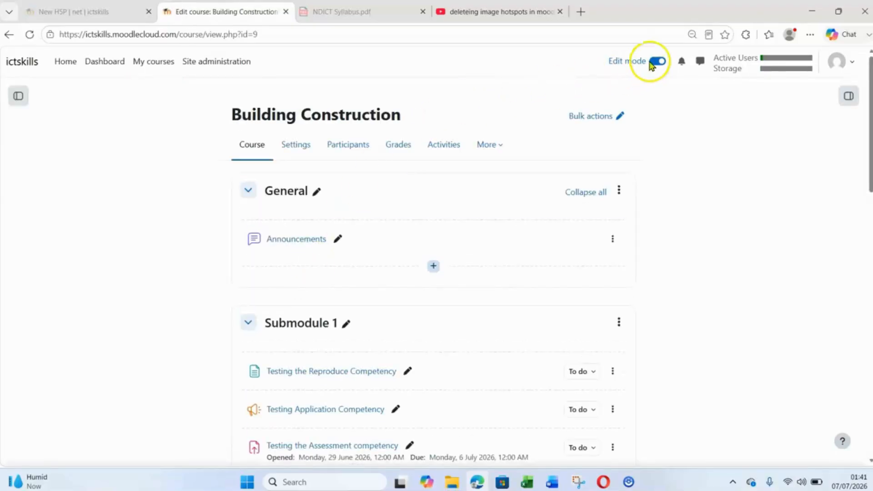
scroll(370, 295, "down", 10)
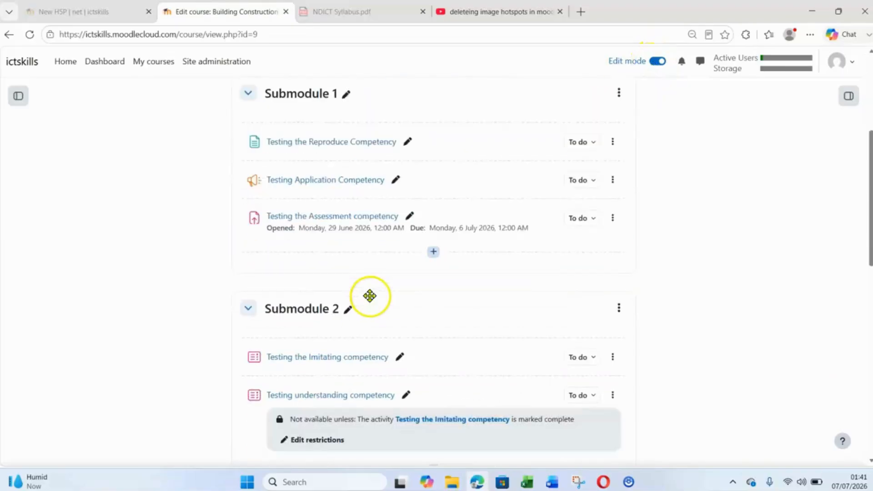
scroll(371, 300, "down", 5)
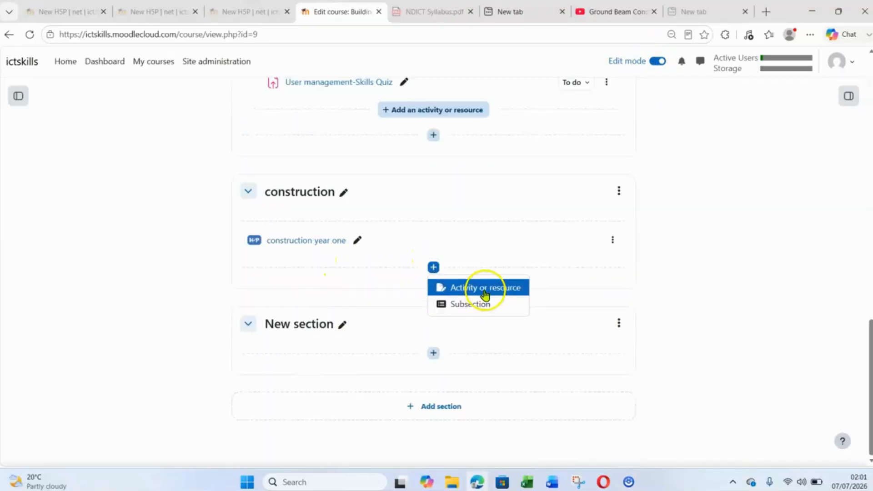
left_click(485, 291)
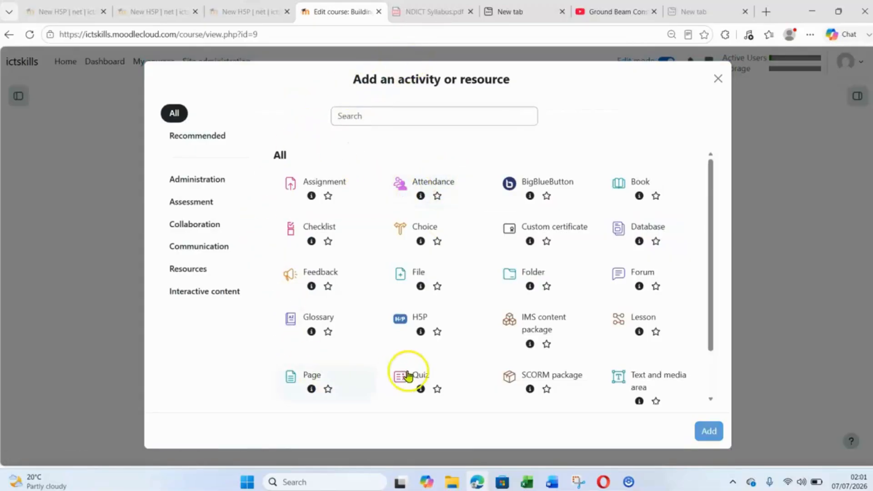
left_click(416, 320)
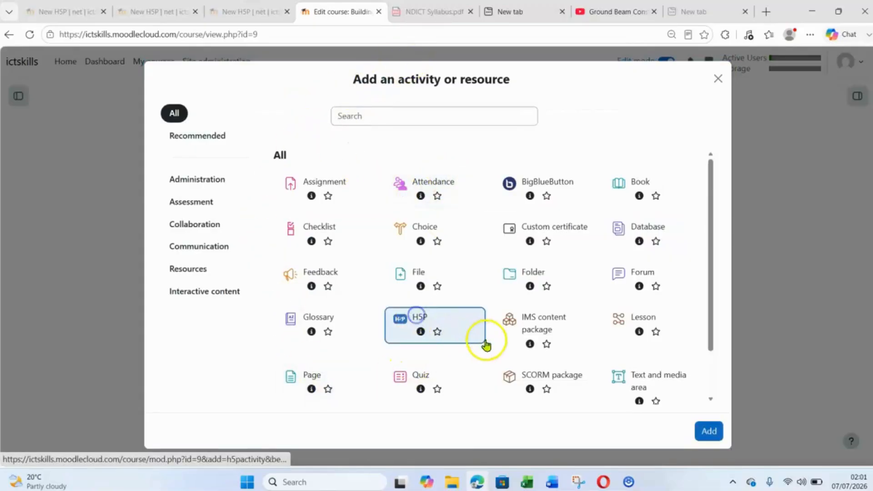
left_click(705, 429)
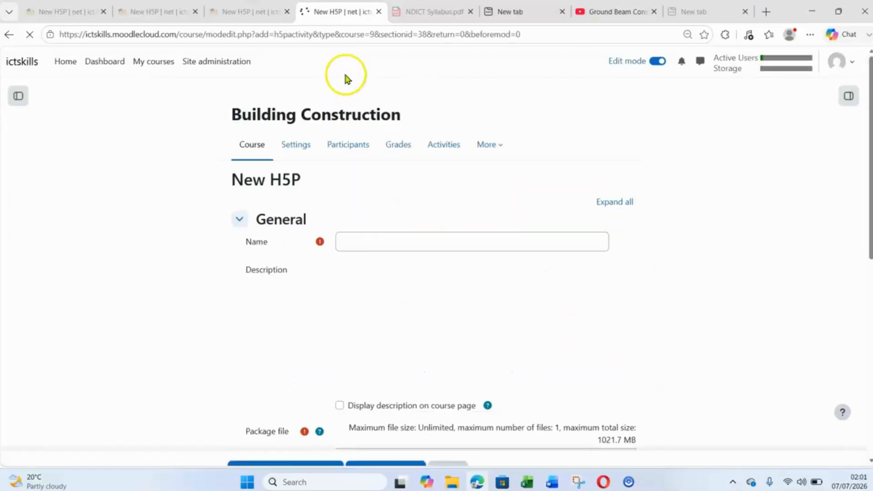
left_click(375, 239)
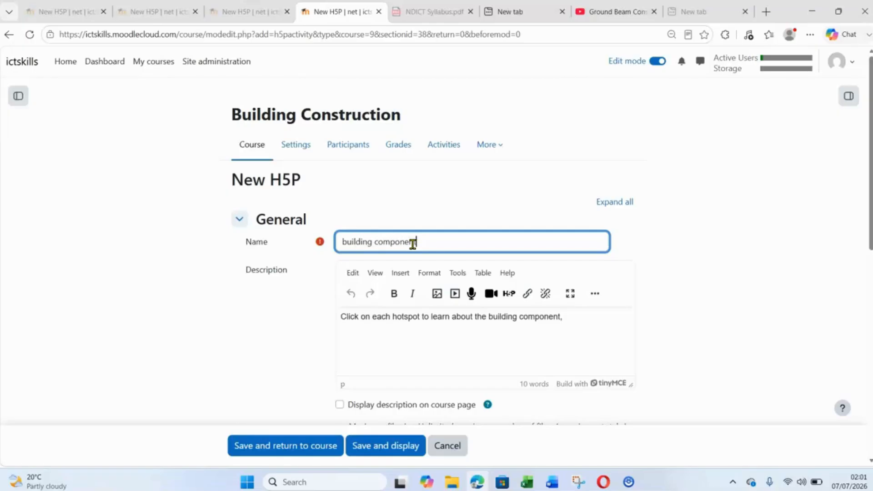
mouse_move(348, 246)
left_mouse_down()
mouse_move(336, 249)
mouse_move(339, 242)
left_mouse_up()
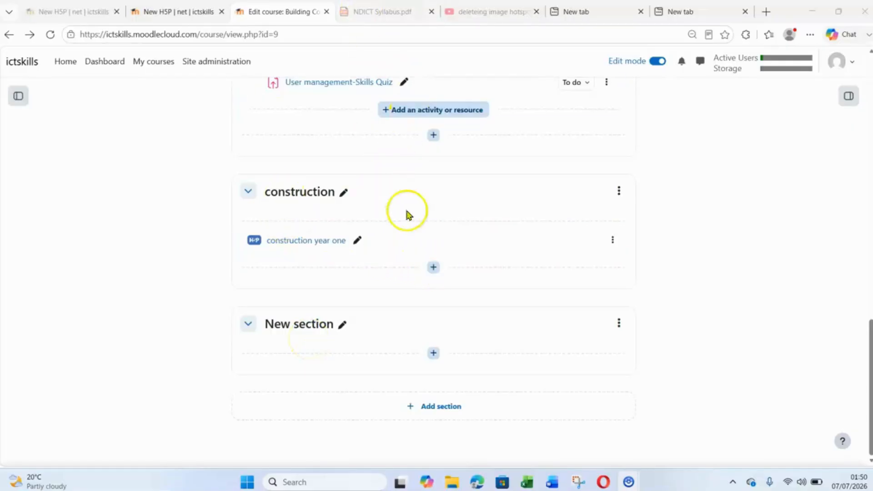
- Add a new H5P activity to the construction section below the construction year one activity
scroll(322, 248, "up", 3)
scroll(435, 168, "down", 3)
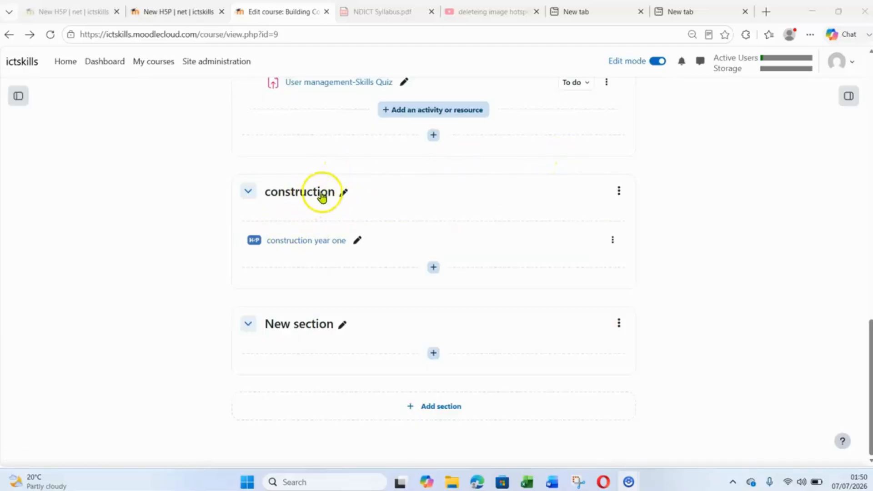
left_click(433, 267)
left_click(484, 289)
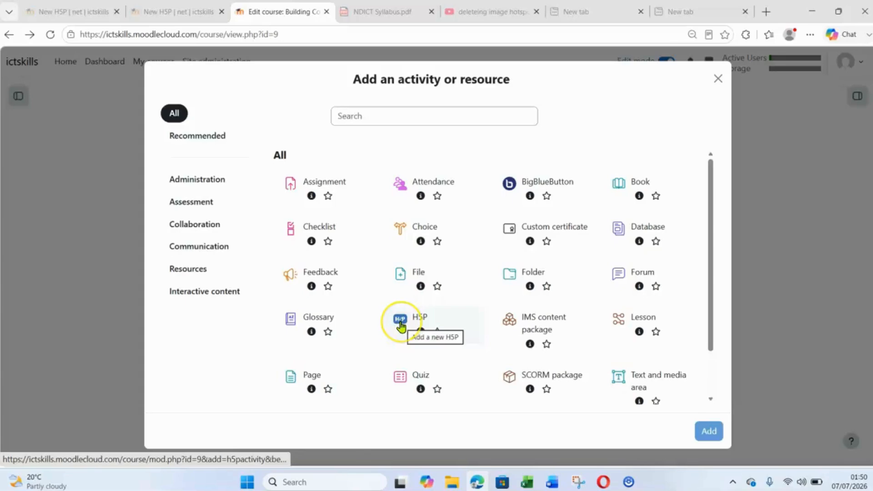
left_click(400, 325)
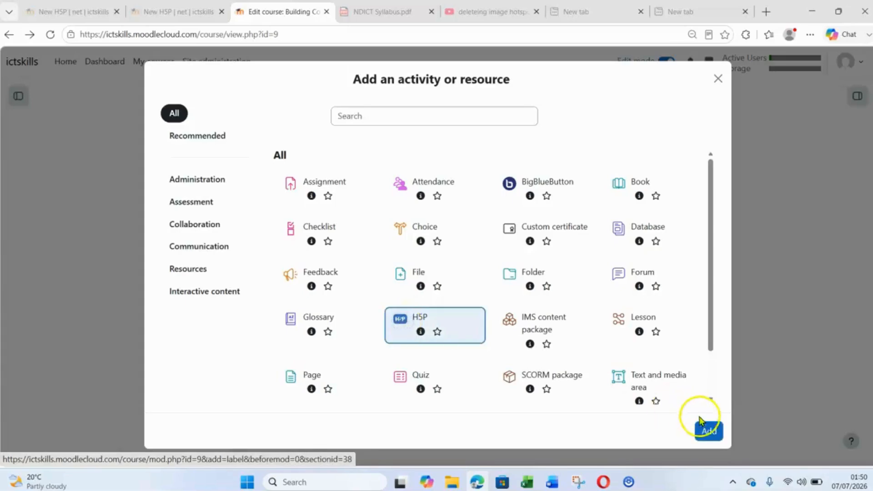
left_click(704, 437)
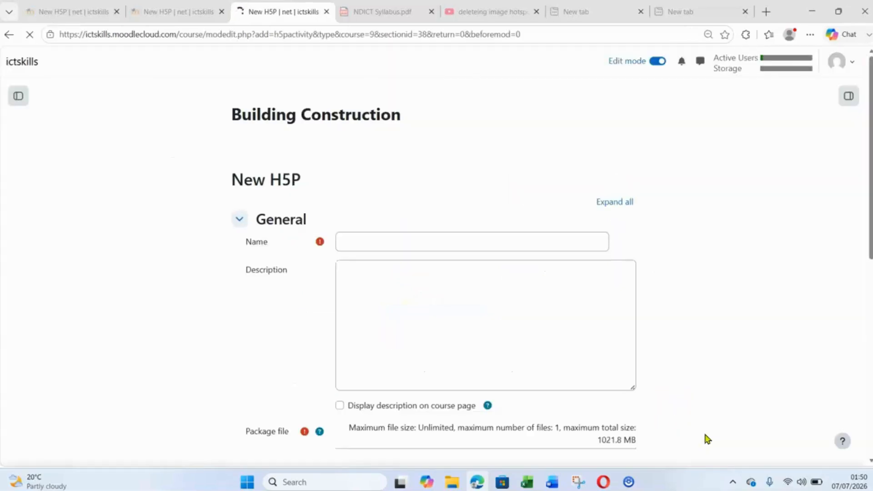
- Name the H5P activity "building component identification" and enter the description "Click on each hotspot to learn about the building component,"
left_click(370, 243)
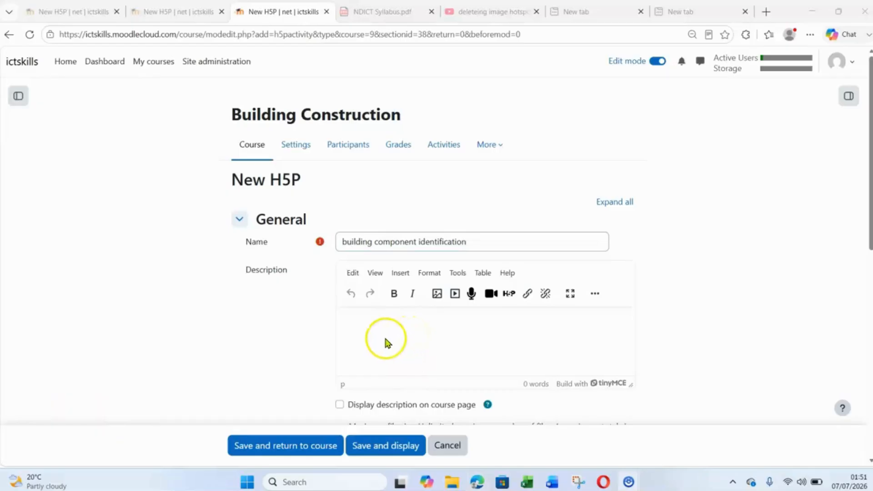
left_click(433, 327)
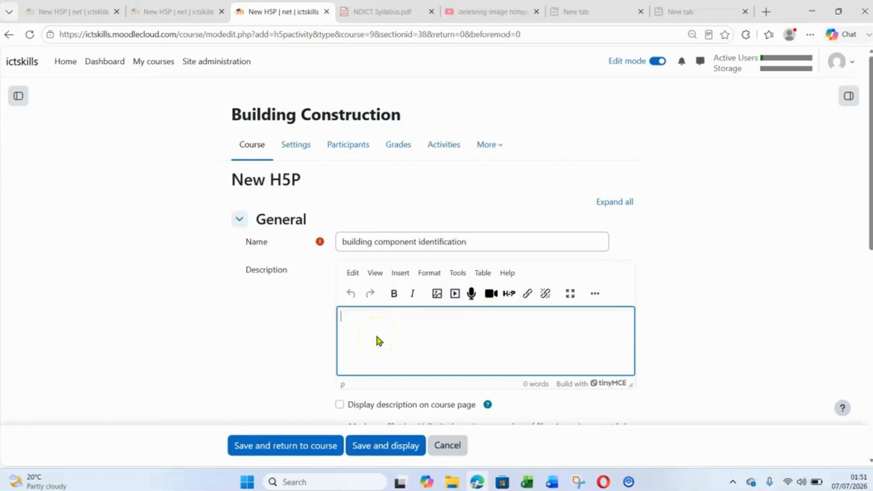
type("Click on each hotspot to learn about the building component.")
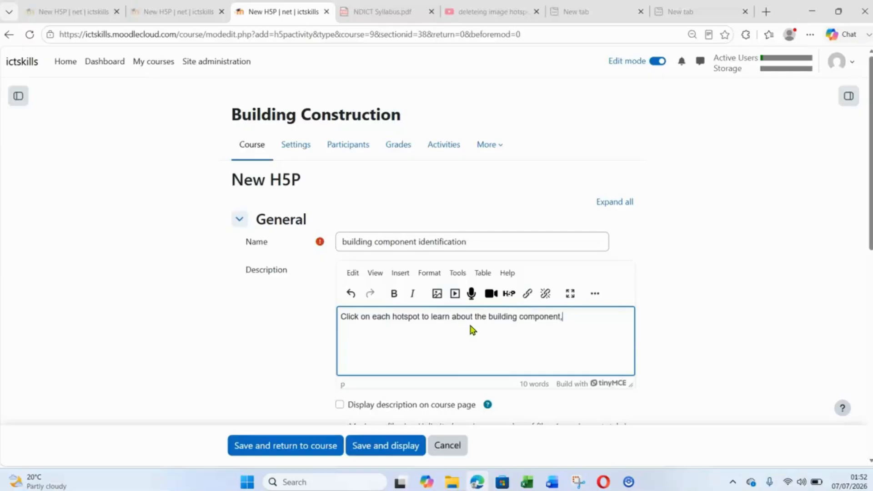
- Open the course's content bank from the package file settings and create new Image Hotspots content
scroll(471, 330, "down", 1)
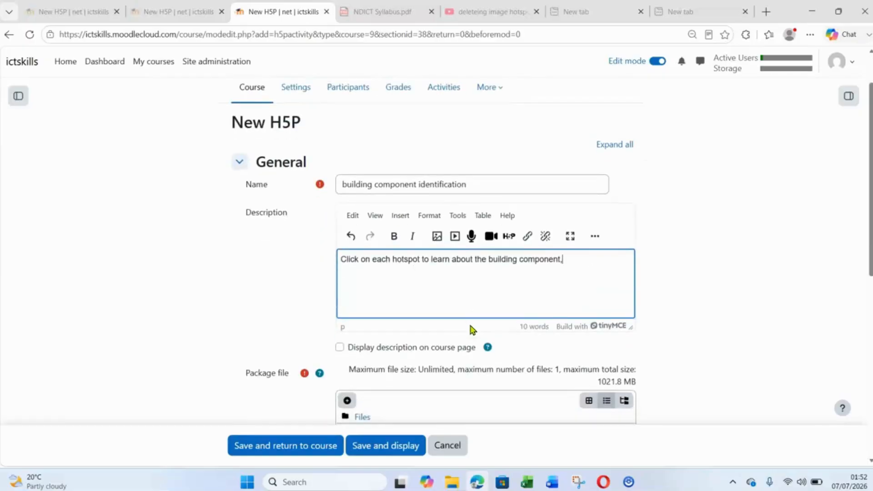
scroll(441, 380, "down", 3)
scroll(451, 332, "down", 3)
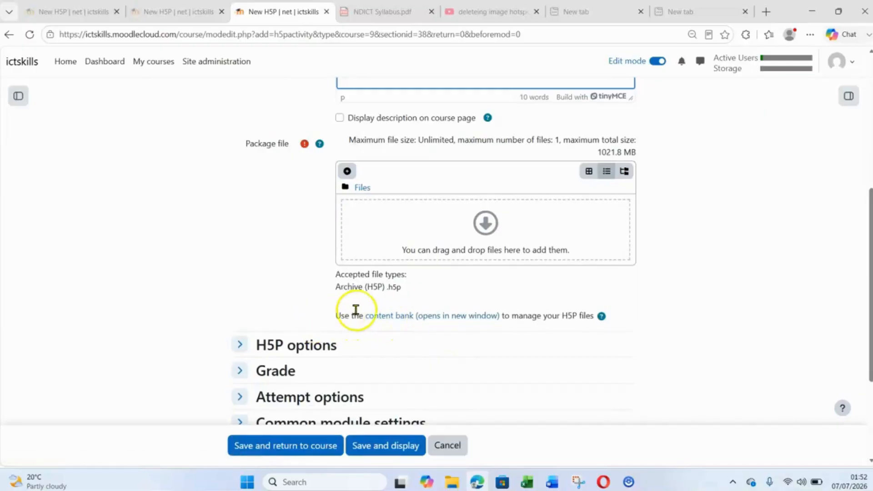
left_click(413, 318)
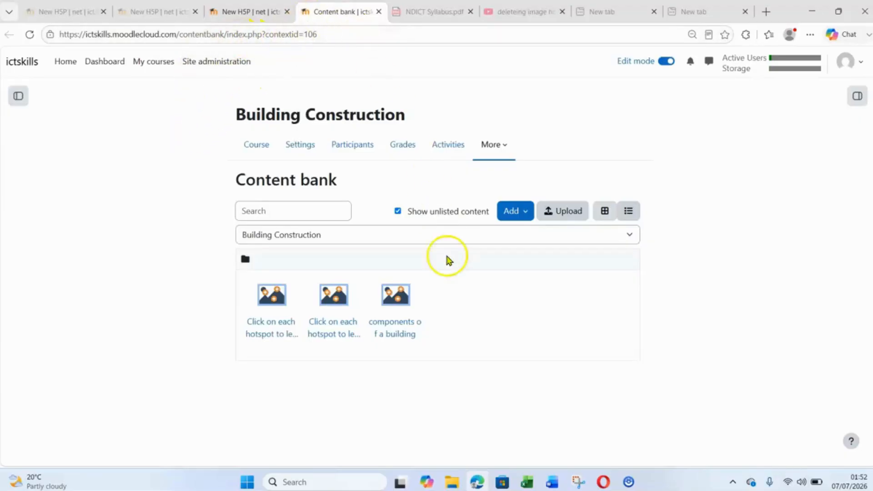
left_click(525, 216)
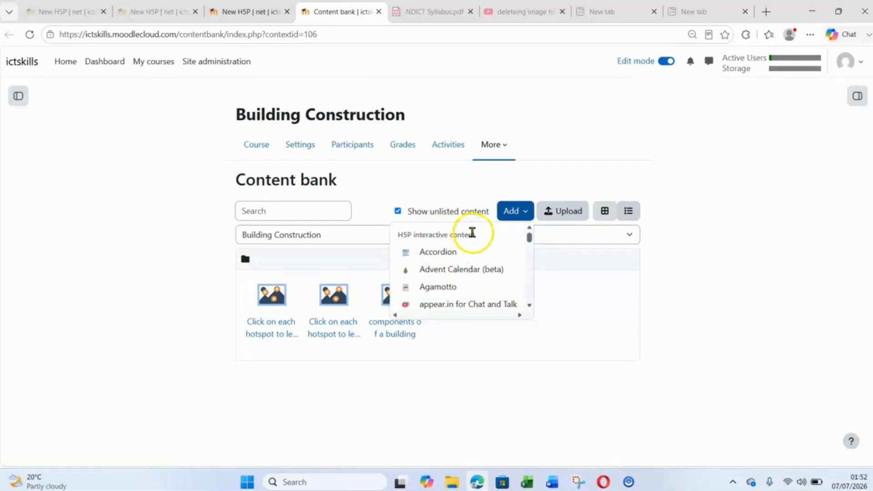
scroll(472, 287, "down", 4)
scroll(473, 287, "down", 4)
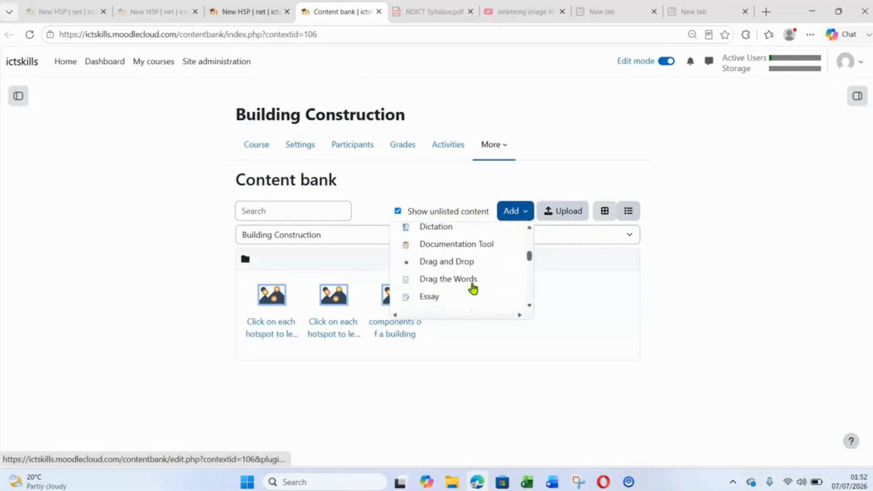
scroll(472, 288, "down", 3)
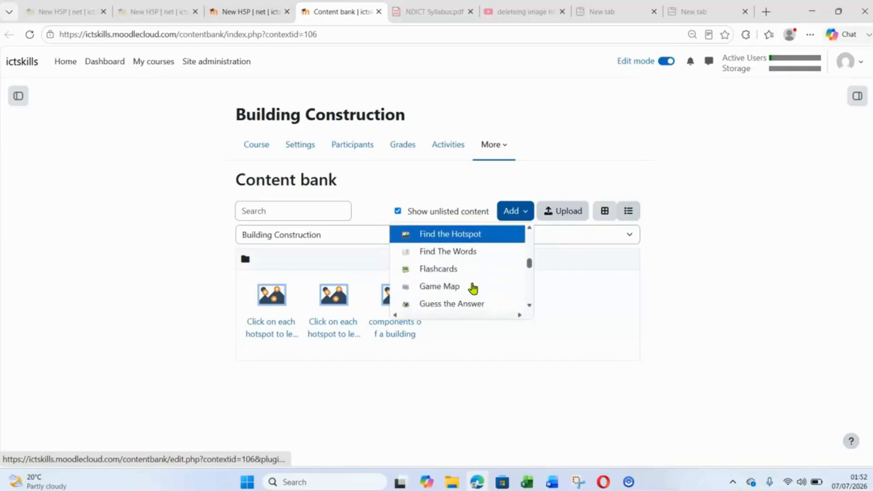
left_click(470, 289)
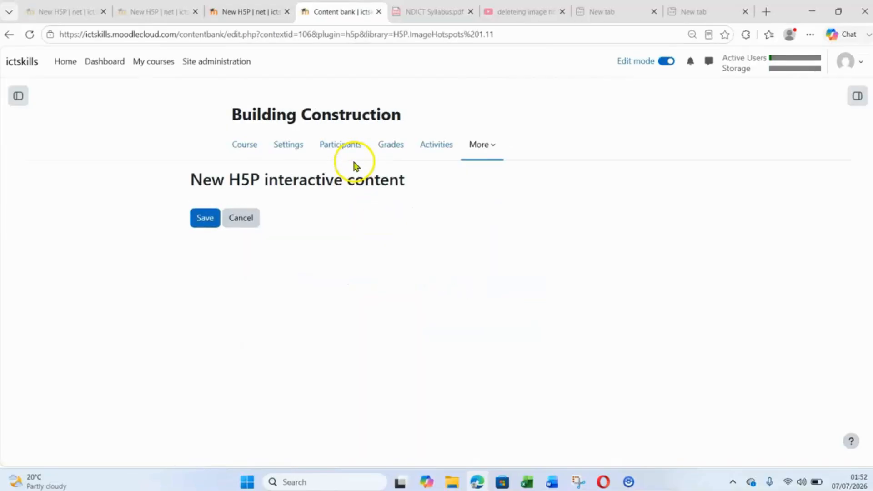
- Set the title of the Image Hotspots content to "components of a building"
left_click(284, 294)
left_click(291, 291)
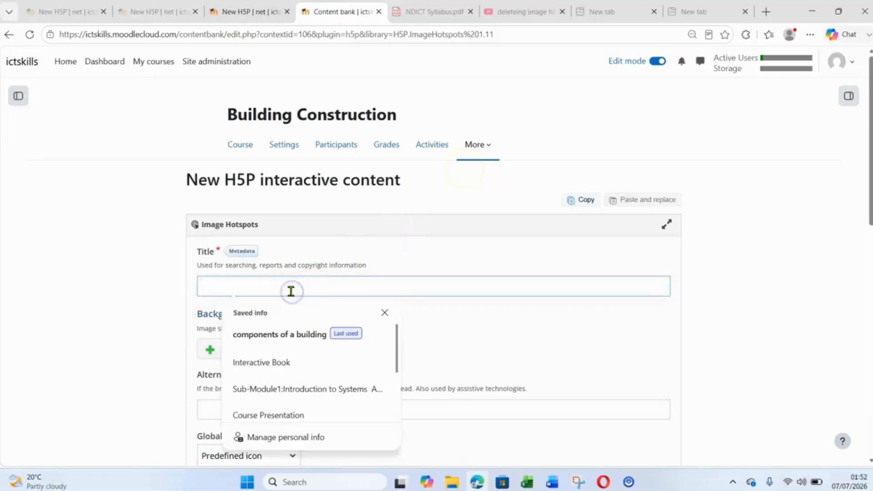
left_click(271, 334)
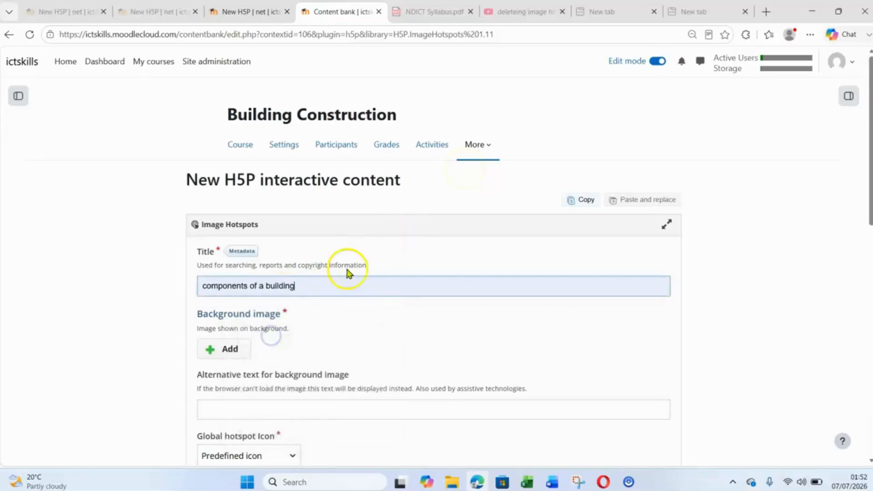
- Upload an image file as the background image of the Image Hotspots content
scroll(422, 244, "down", 1)
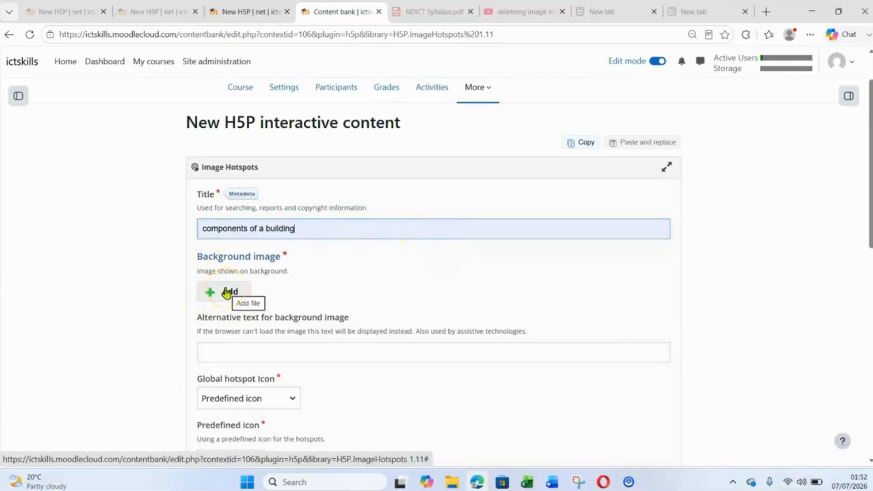
left_click(227, 293)
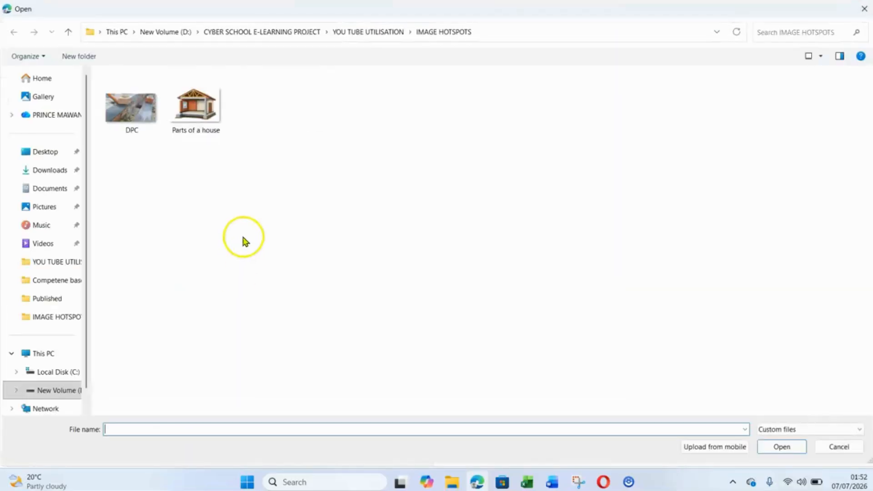
left_click(196, 108)
left_click(779, 446)
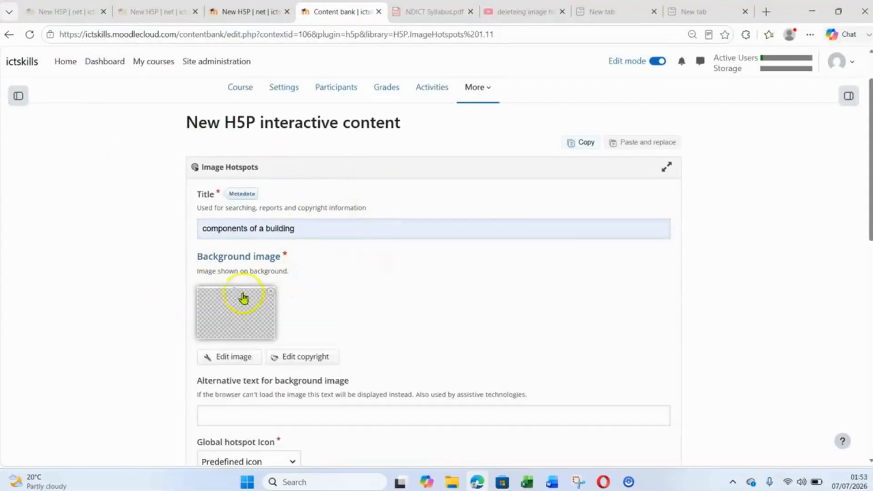
- Change the hotspot color of the Image Hotspots content to olive yellow
scroll(382, 278, "down", 1)
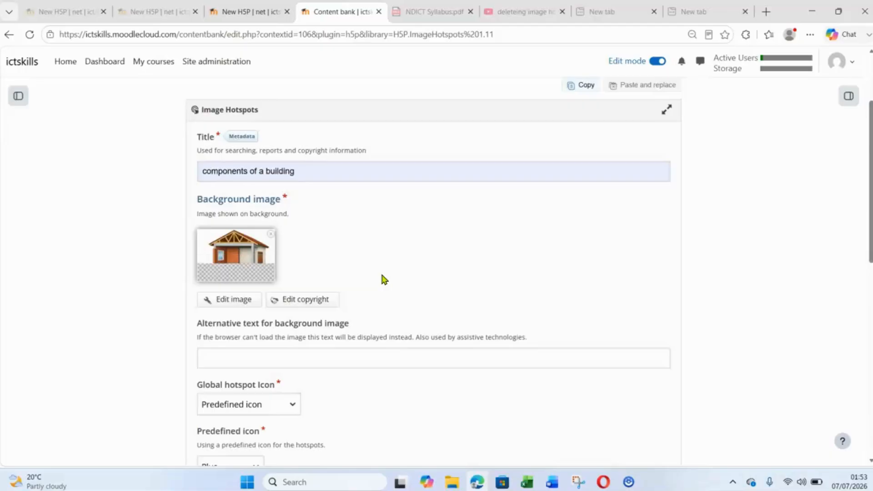
scroll(383, 278, "down", 3)
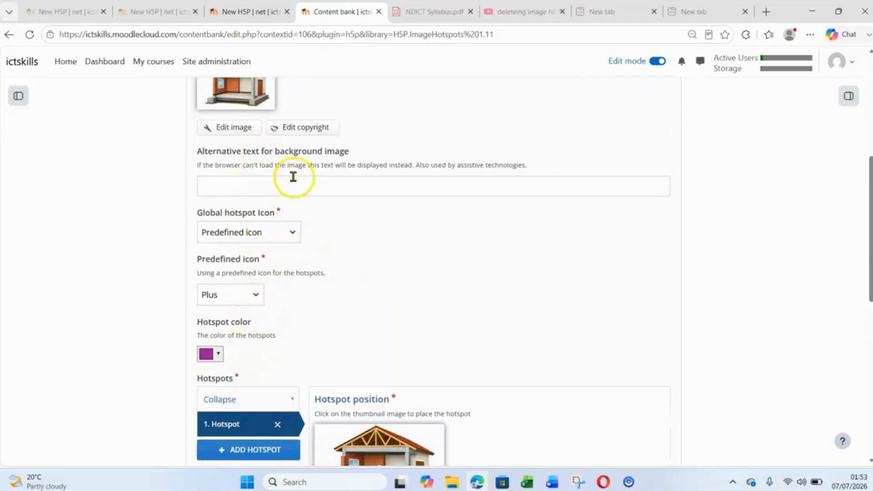
scroll(282, 342, "down", 1)
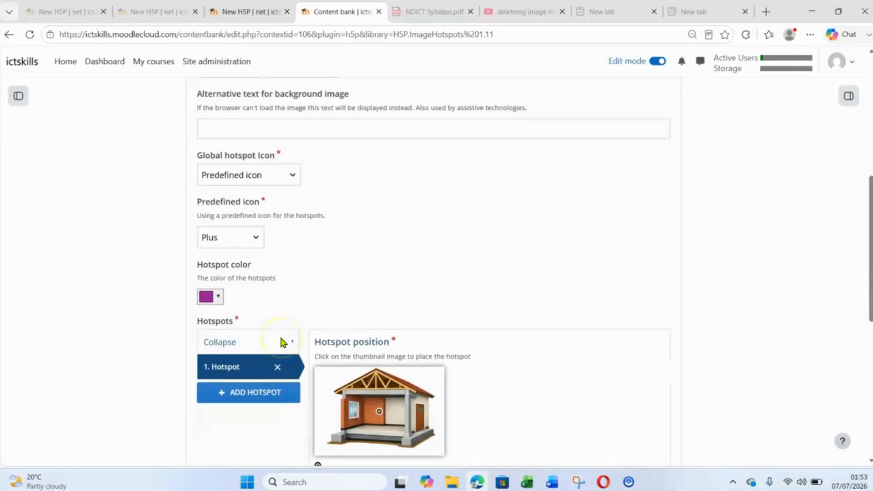
left_click(216, 298)
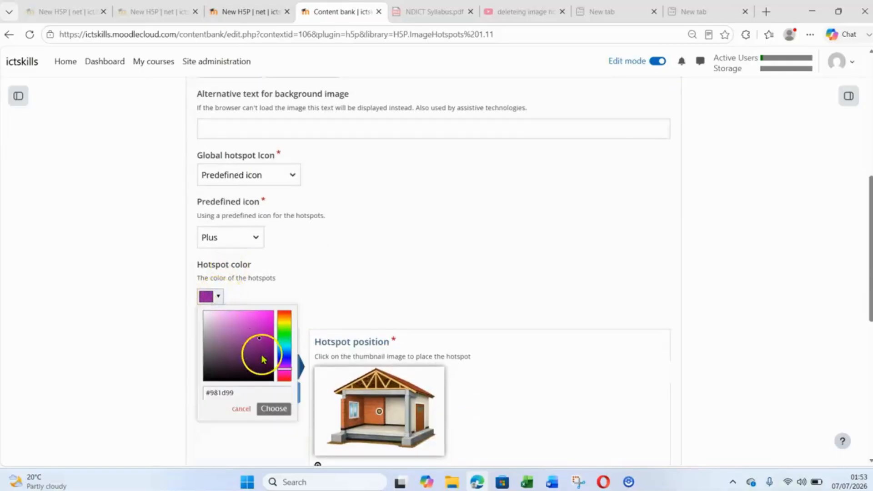
left_click(285, 324)
left_click(273, 409)
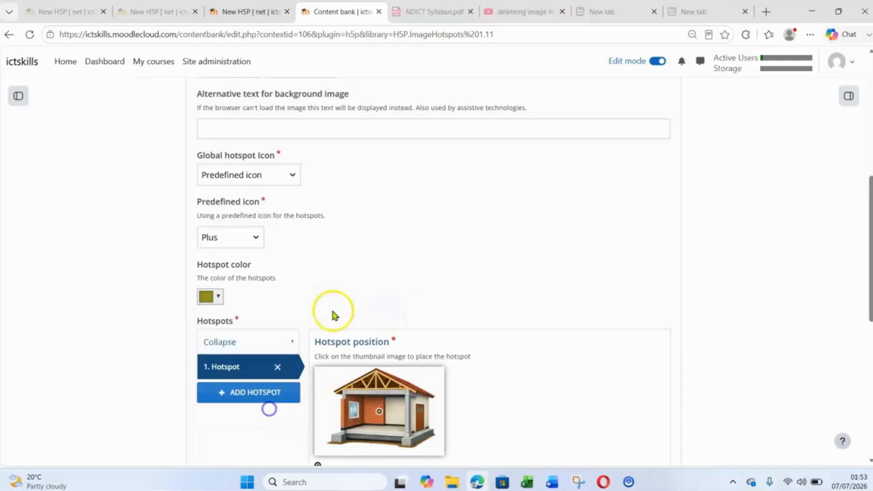
- Place the first hotspot on the foundation footing below the front right column and choose Text as its popup content
scroll(438, 254, "down", 2)
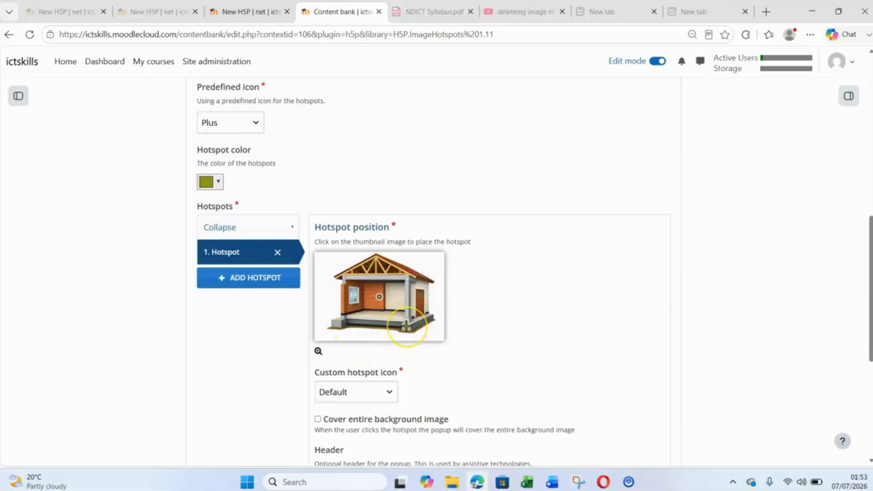
left_click(312, 342)
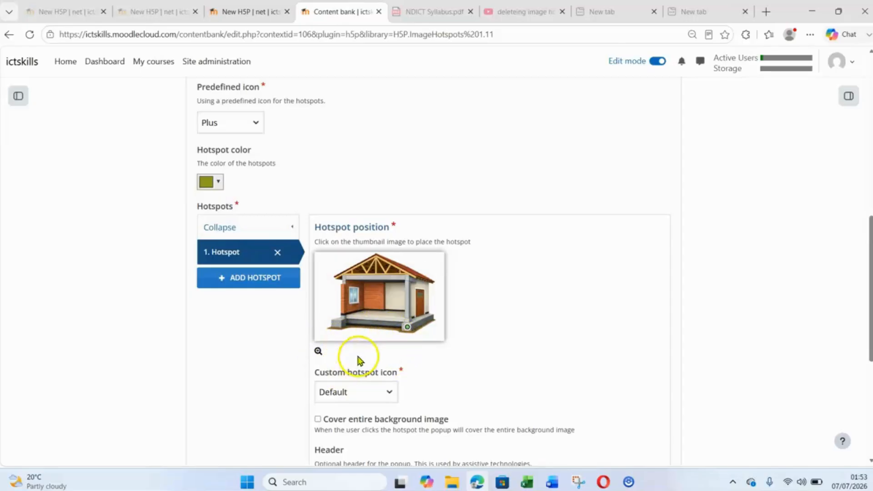
scroll(475, 286, "down", 1)
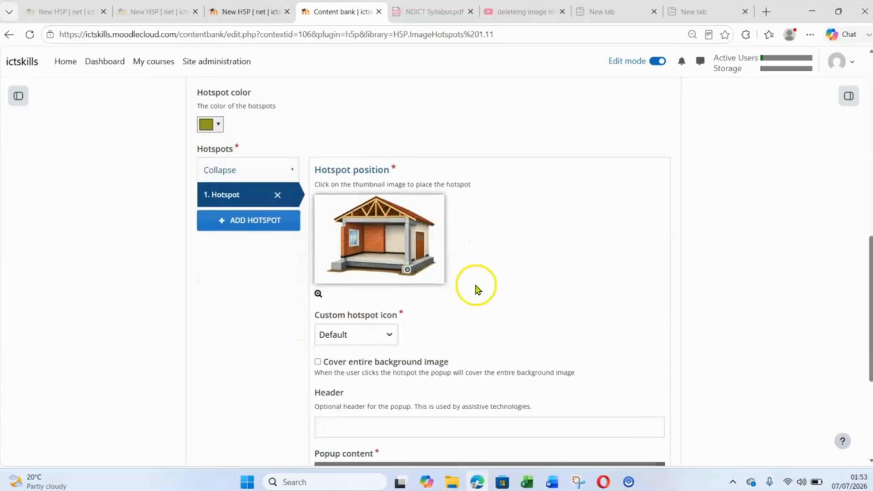
scroll(500, 285, "down", 4)
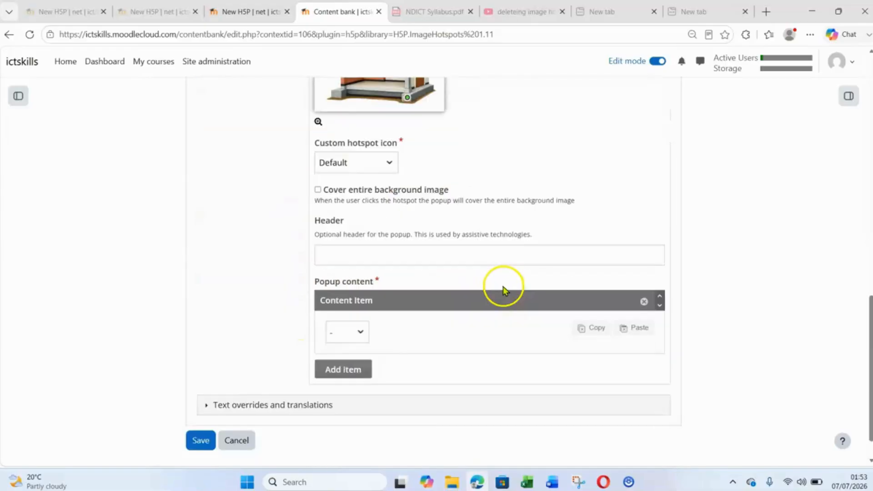
scroll(425, 318, "up", 1)
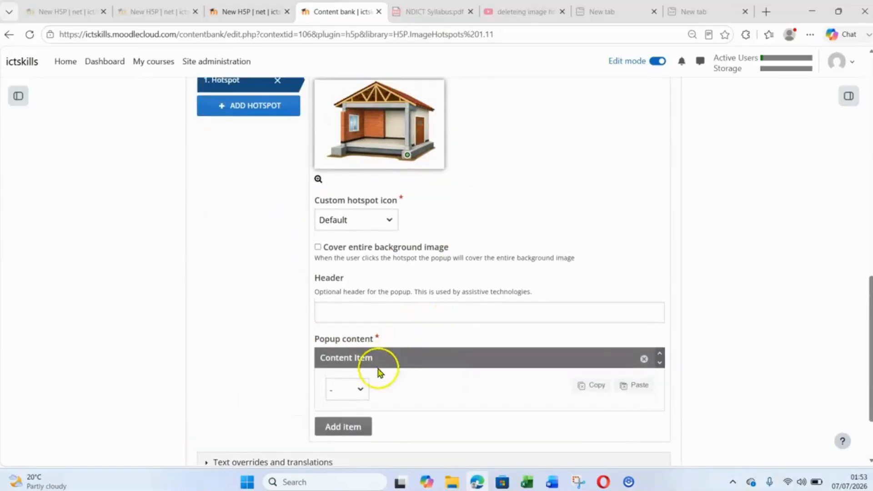
left_click(359, 389)
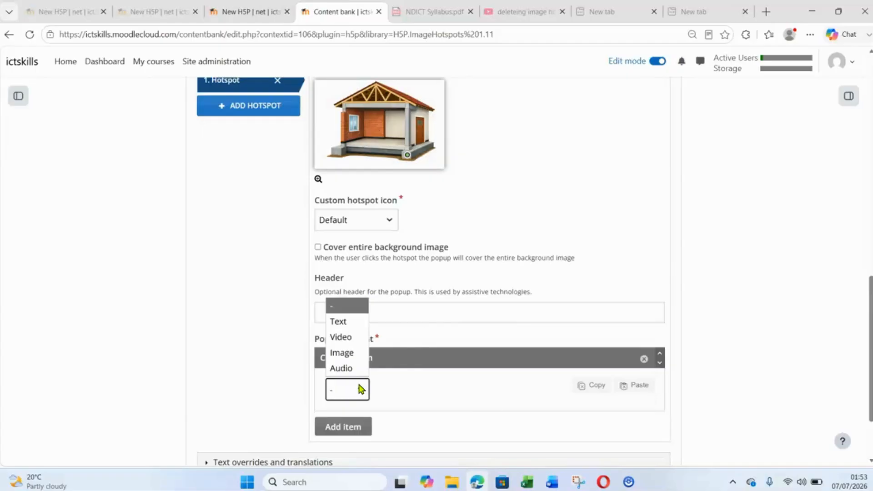
left_click(358, 323)
scroll(380, 317, "down", 3)
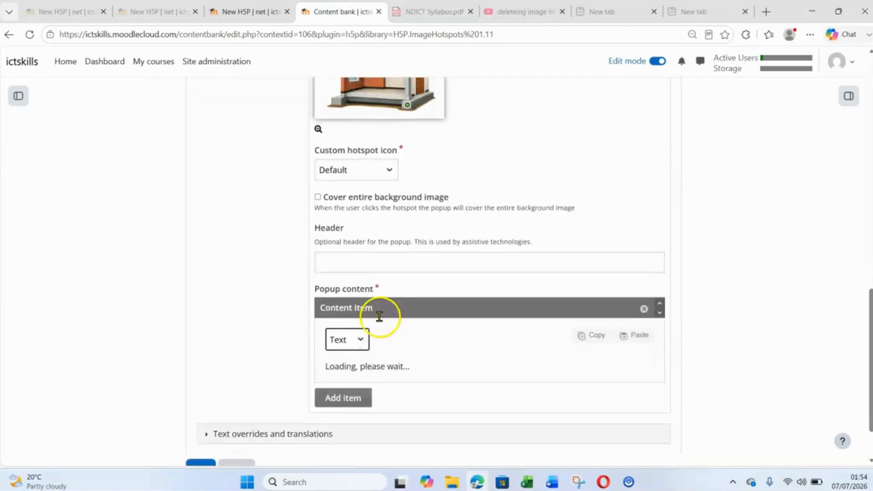
scroll(379, 317, "up", 3)
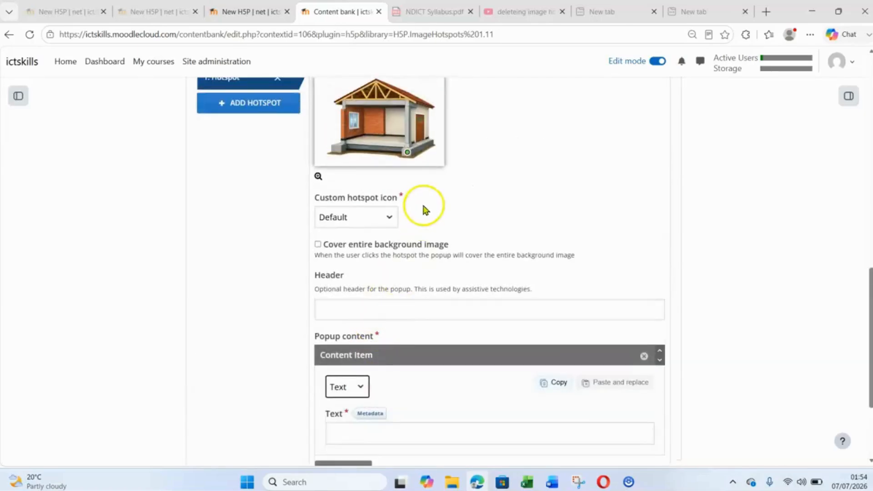
- Switch to the Word document and copy the FOUNDATION content, from its definition through the list of common types
left_click(547, 483)
scroll(303, 283, "down", 2)
scroll(304, 284, "down", 3)
left_click_drag(263, 182, 337, 319)
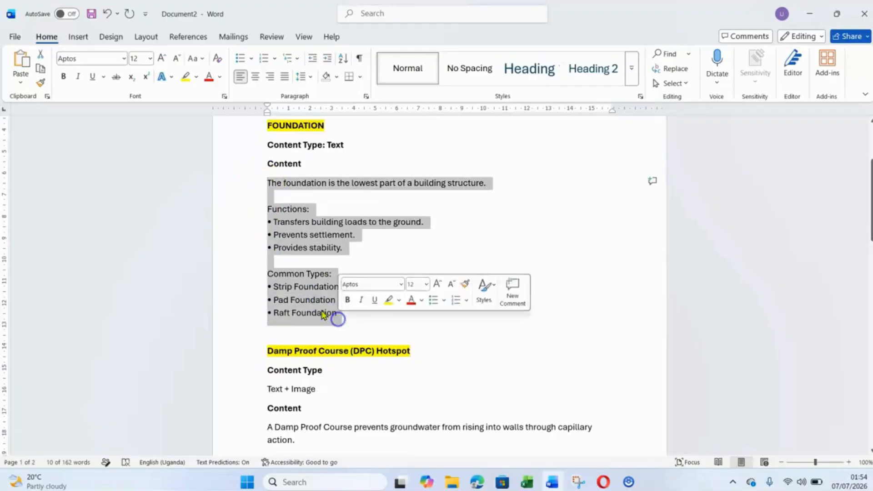
right_click(296, 284)
left_click(328, 124)
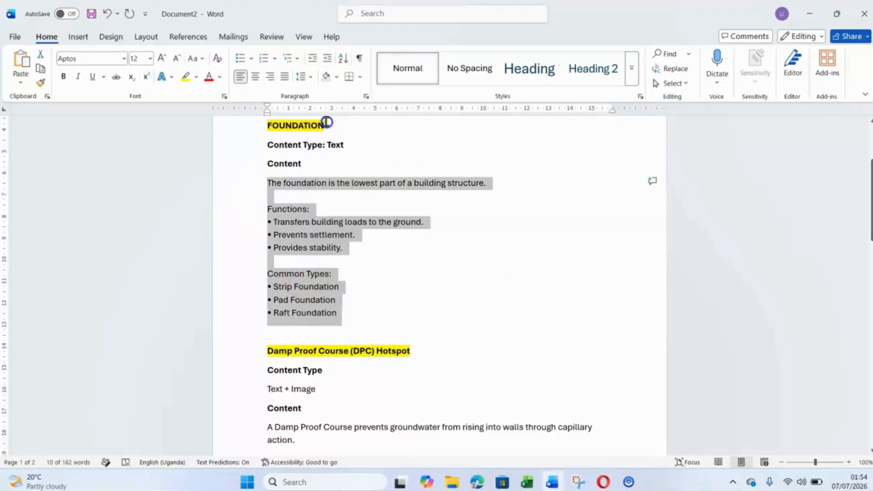
- Switch back to the browser and paste the copied foundation text into the first hotspot's popup text
left_click(477, 482)
scroll(380, 305, "down", 3)
left_click(372, 320)
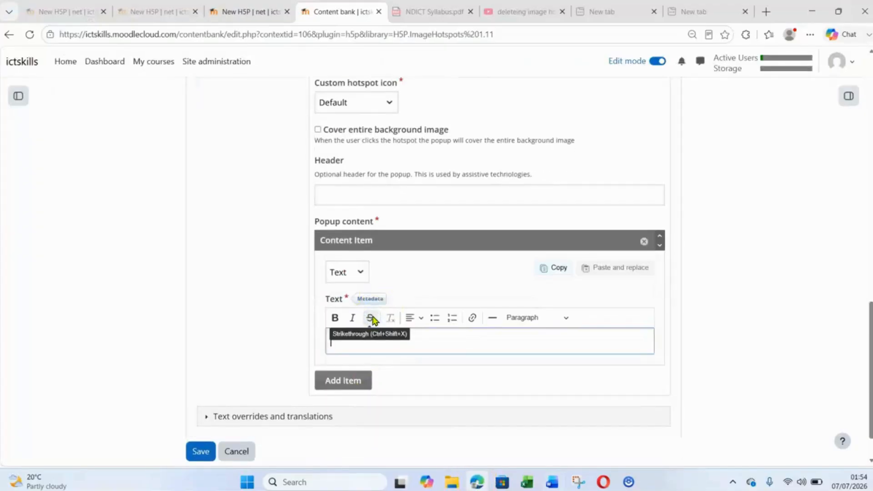
key("ctrl+v")
scroll(376, 361, "up", 1)
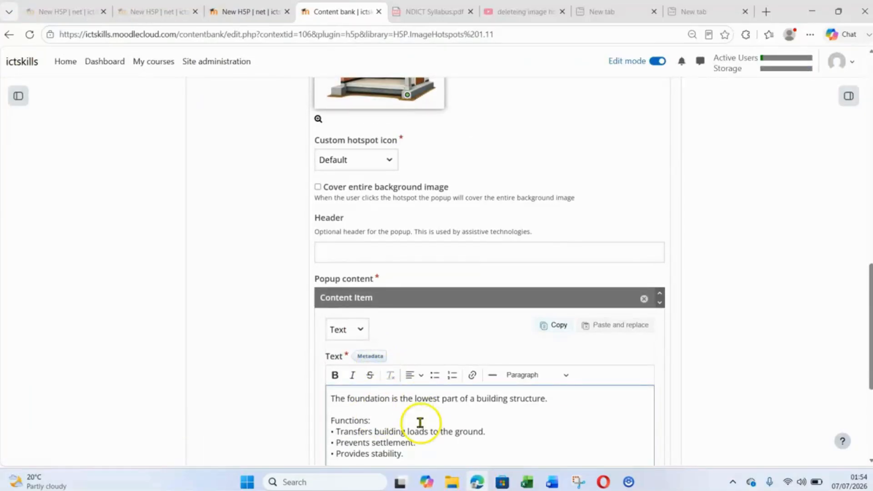
scroll(434, 406, "down", 1)
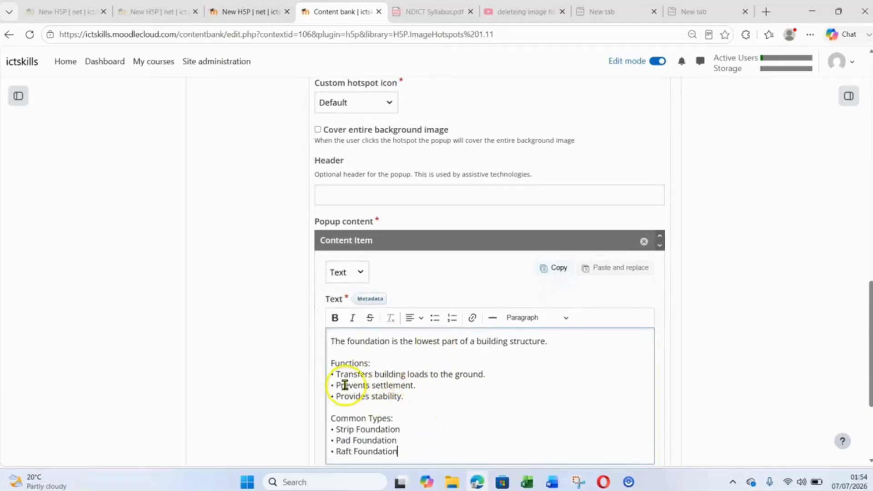
- Save the "components of a building" Image Hotspots content
scroll(376, 409, "down", 1)
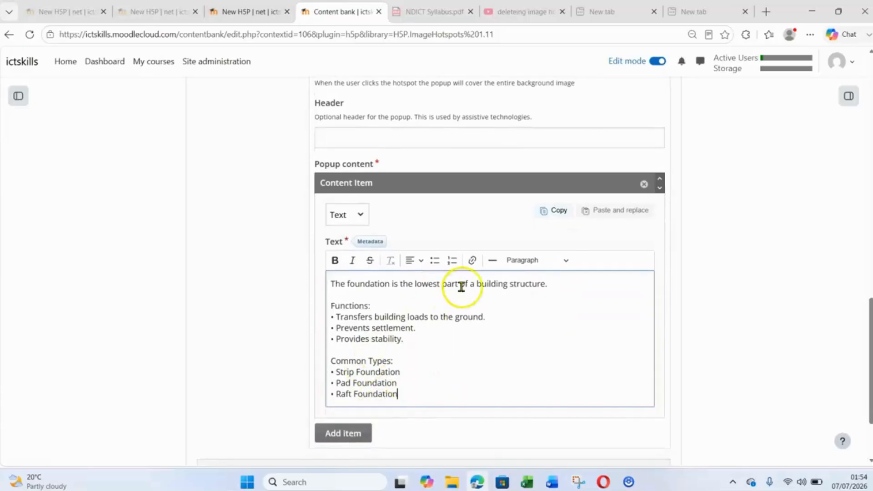
scroll(331, 291, "down", 2)
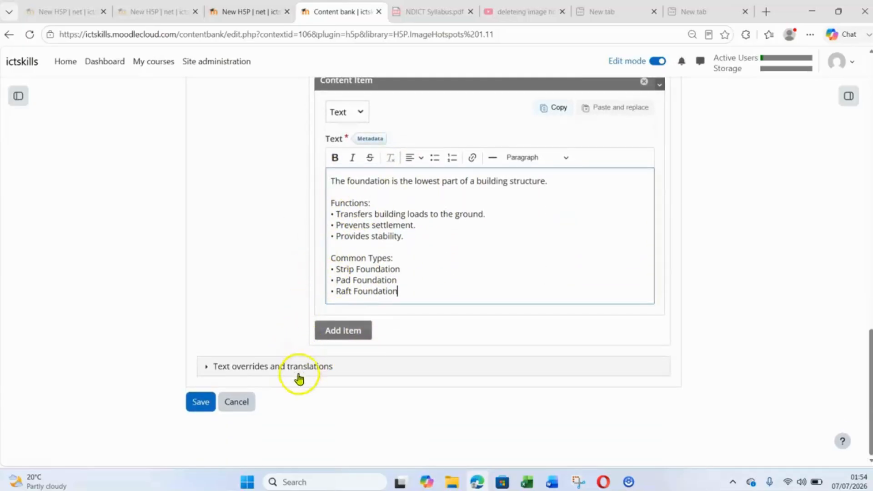
left_click(199, 402)
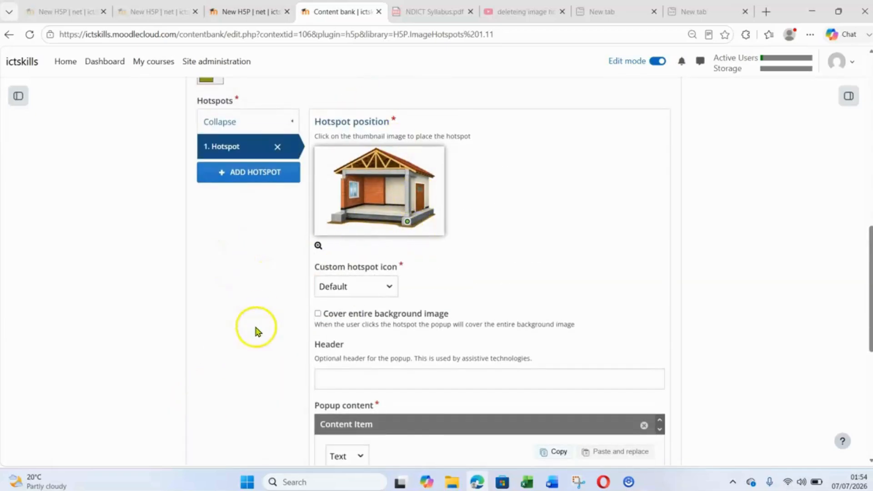
scroll(269, 359, "down", 3)
scroll(275, 394, "down", 5)
left_click(204, 404)
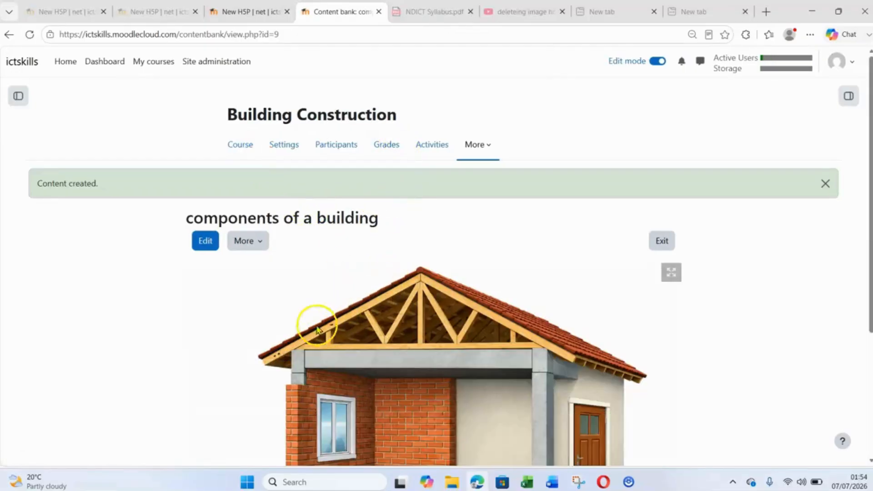
- Test the foundation hotspot in the content preview by opening and closing its popup
scroll(457, 291, "down", 2)
scroll(448, 273, "down", 1)
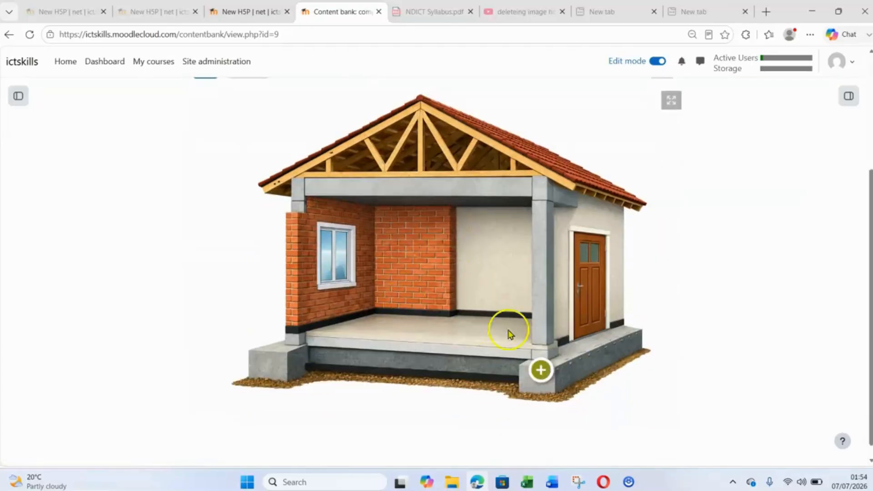
left_click(540, 369)
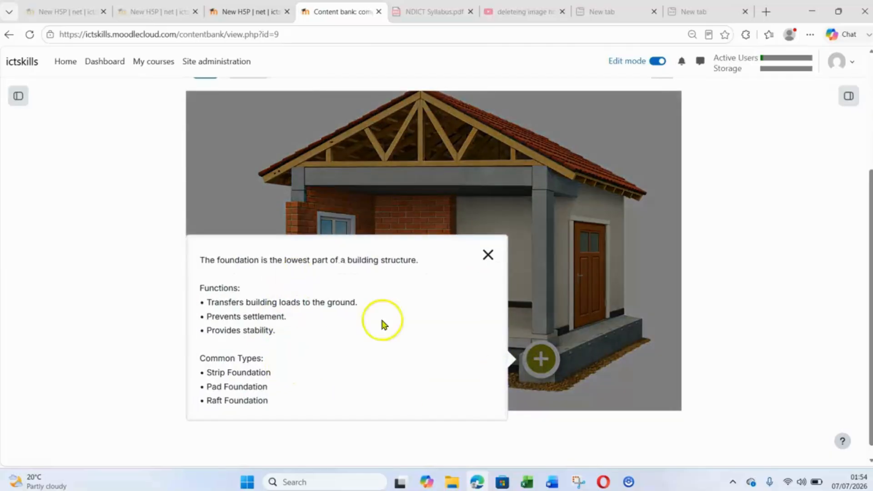
left_click(487, 256)
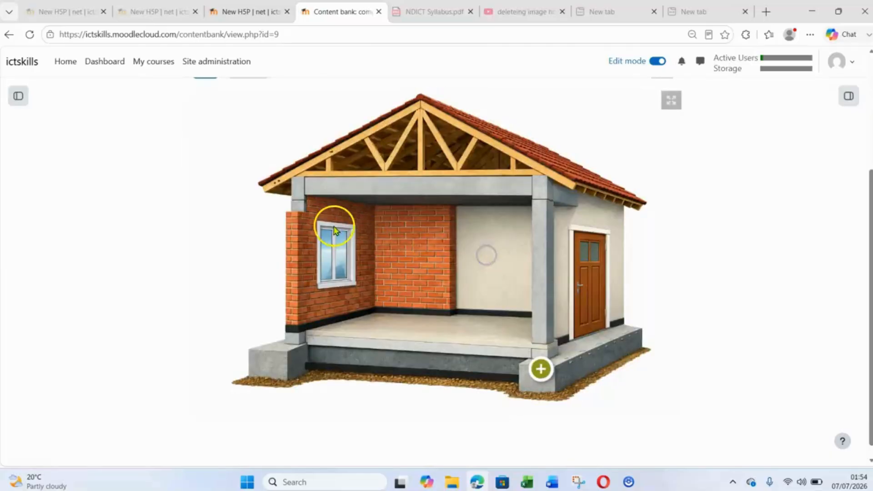
- Reopen the "components of a building" content for editing and add a second hotspot
scroll(333, 230, "up", 3)
left_click(206, 241)
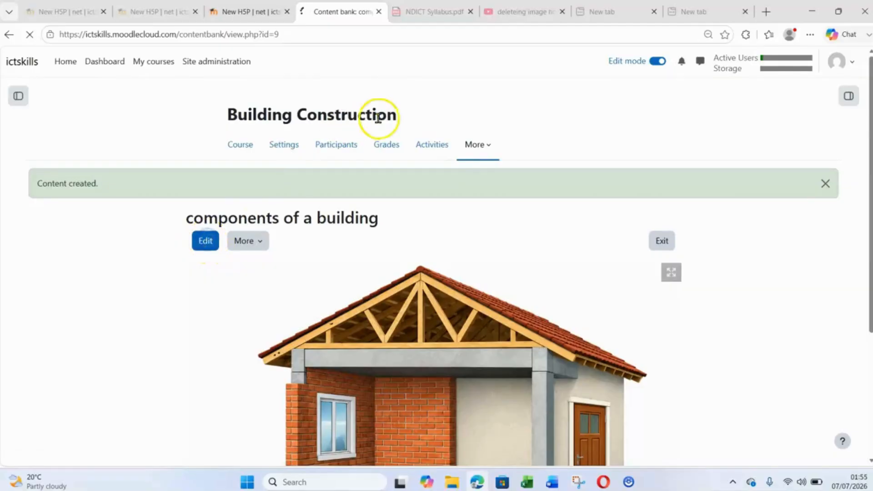
scroll(400, 232, "down", 10)
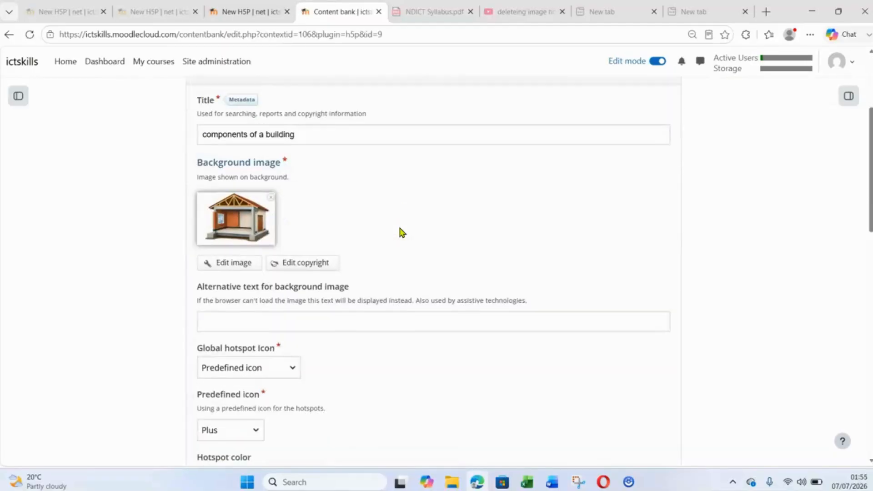
scroll(400, 232, "down", 1)
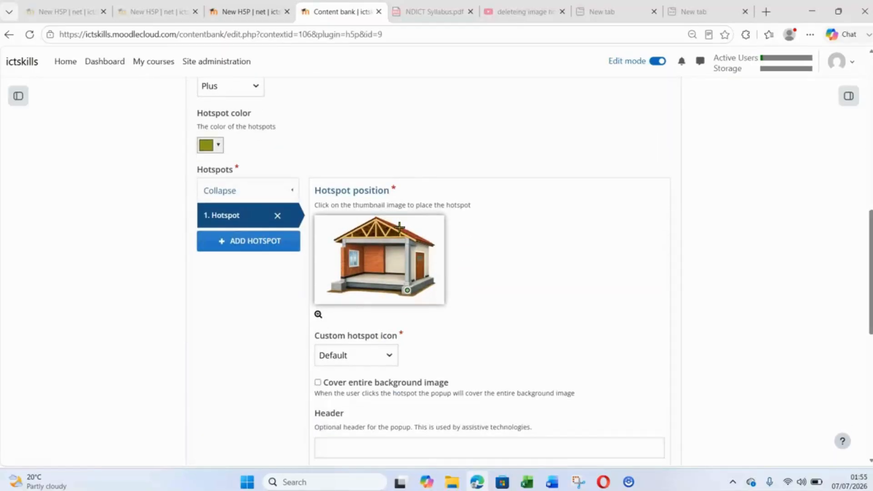
left_click(263, 245)
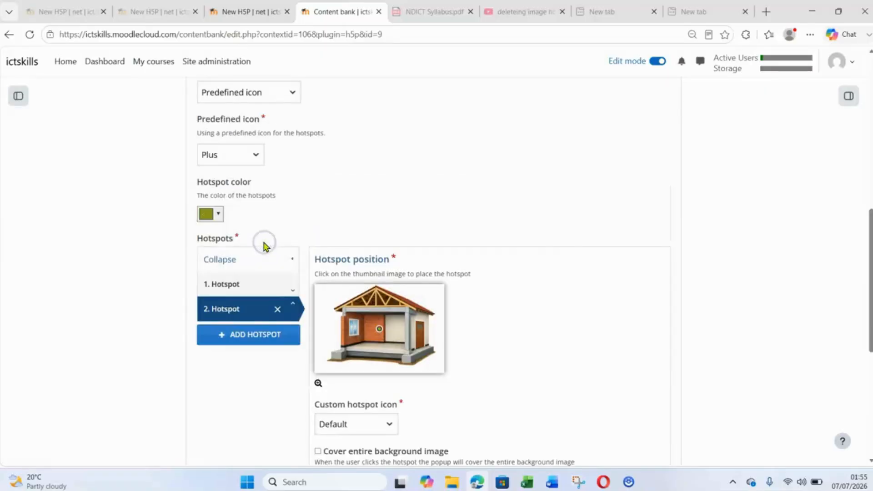
- Place the second hotspot on the damp proof course below the floor slab and choose Text as its popup content
scroll(561, 267, "down", 5)
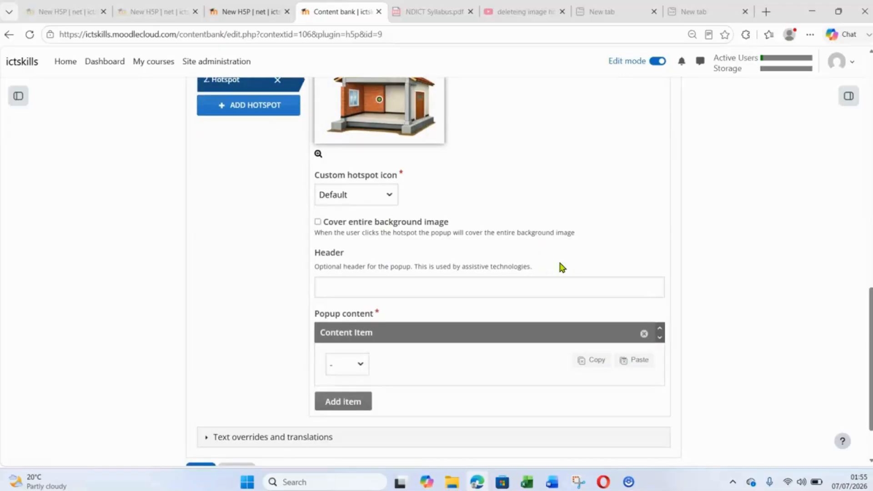
left_click(360, 122)
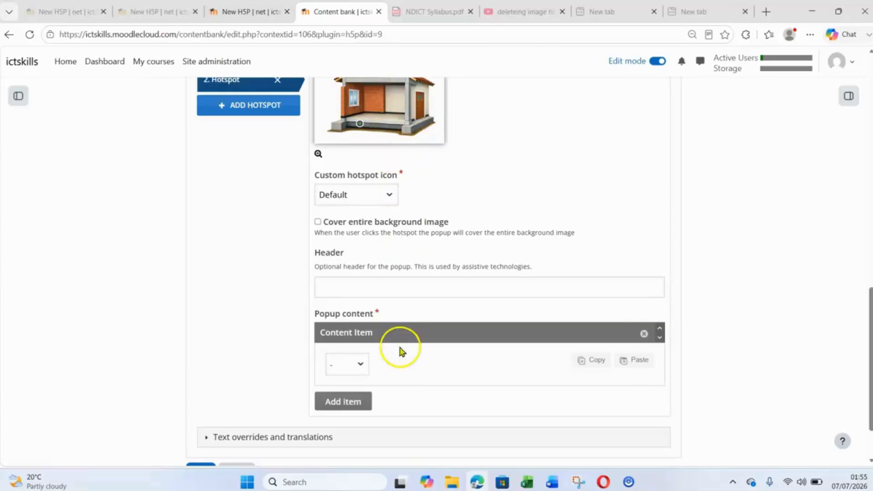
left_click(359, 366)
left_click(348, 402)
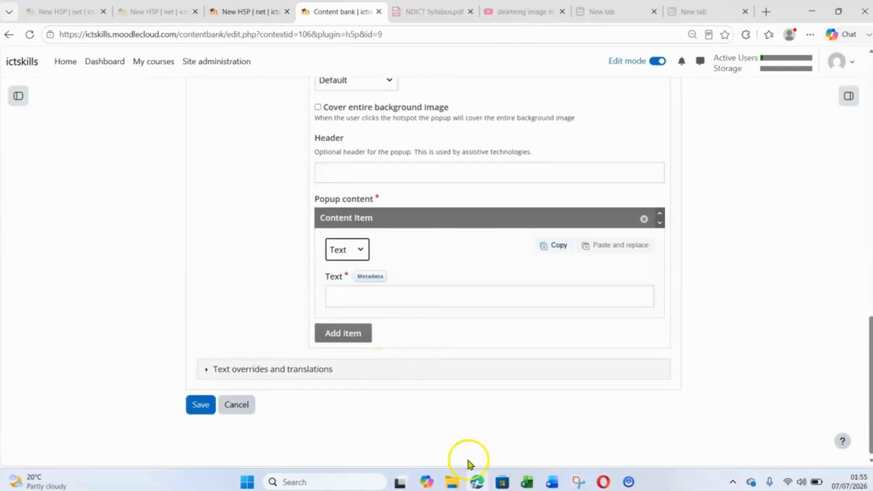
- Switch to the Word document and copy the Damp Proof Course description together with its benefits list
left_click(552, 482)
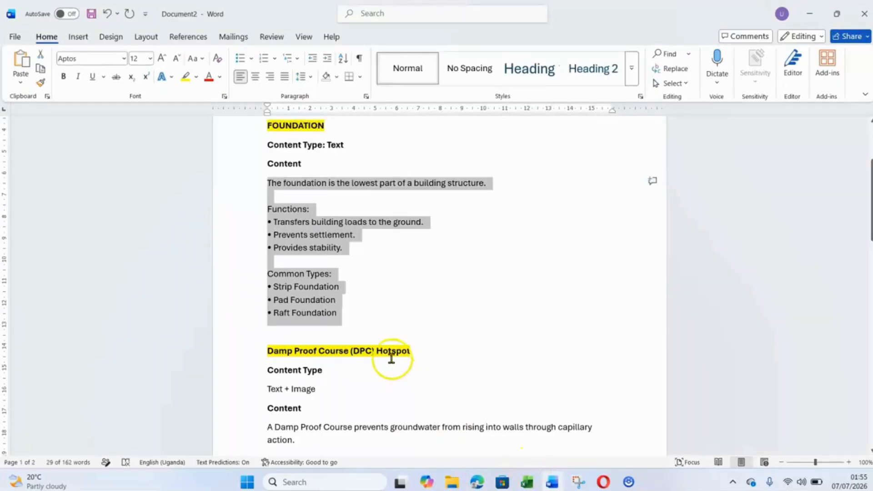
scroll(391, 359, "down", 3)
scroll(391, 359, "down", 2)
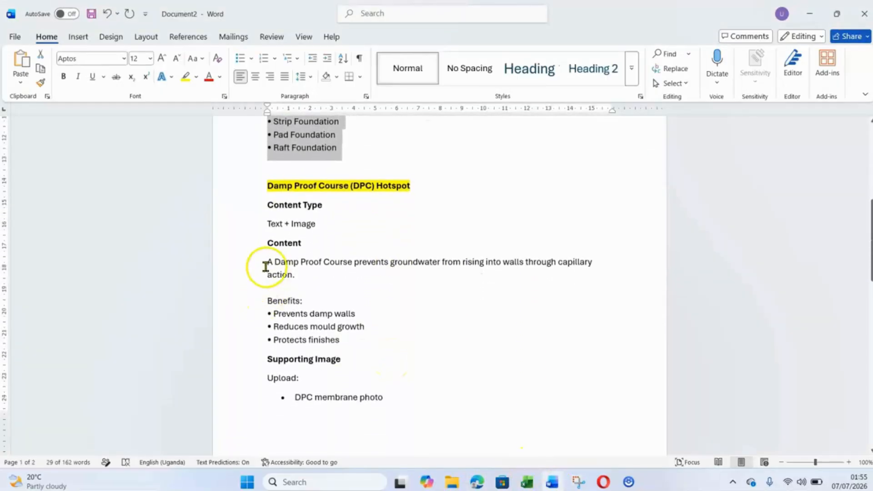
left_click_drag(266, 267, 346, 348)
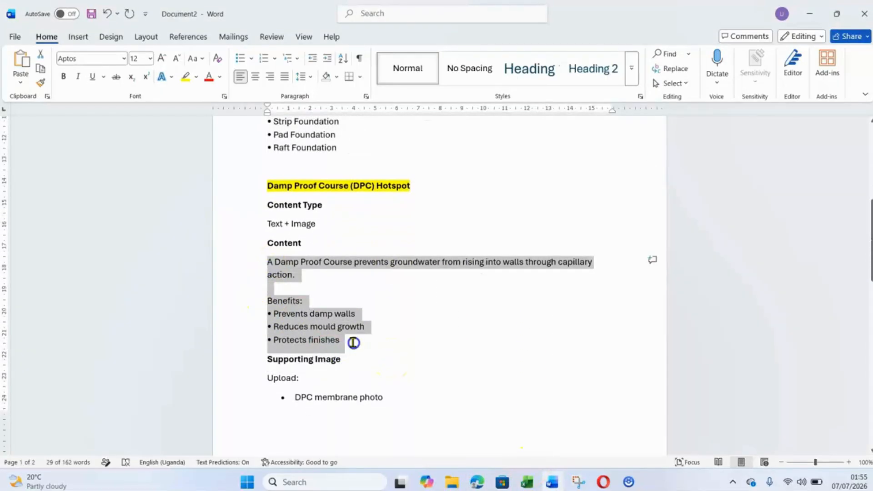
right_click(301, 325)
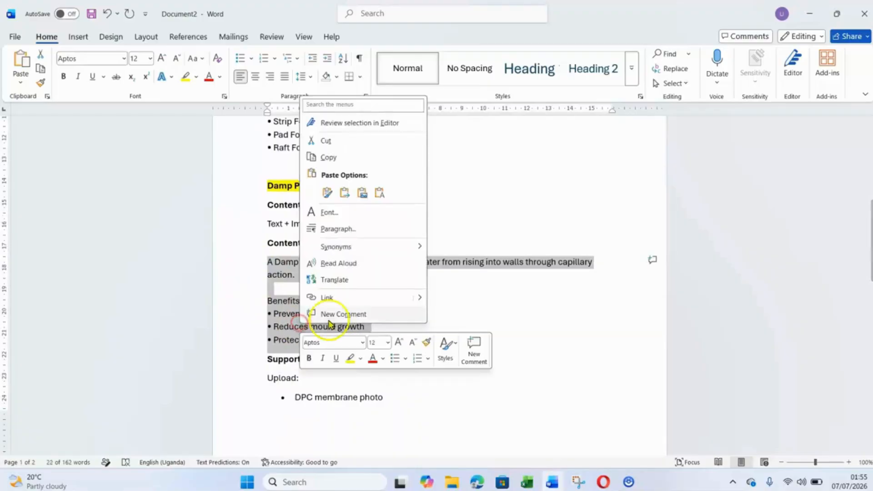
left_click(337, 158)
- Return to the Moodle editor in the browser and paste the Damp Proof Course text into the second hotspot's popup text
left_click(477, 482)
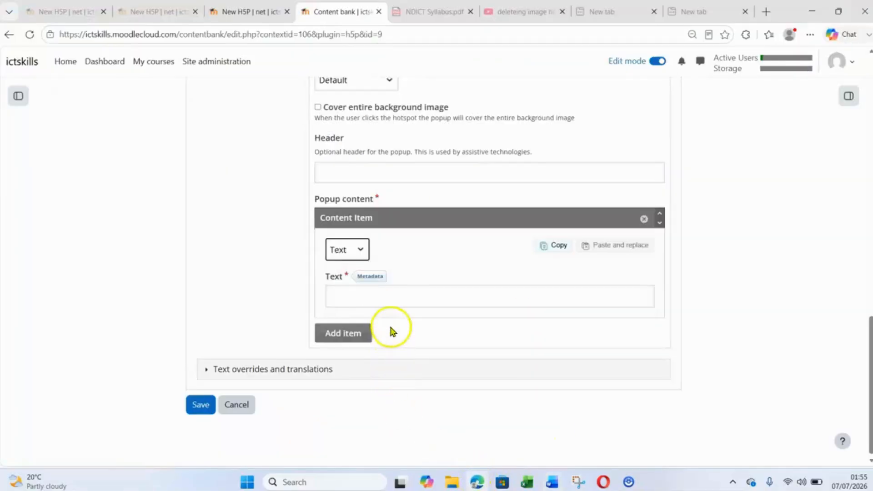
left_click(389, 296)
key("ctrl+v")
left_click(374, 360)
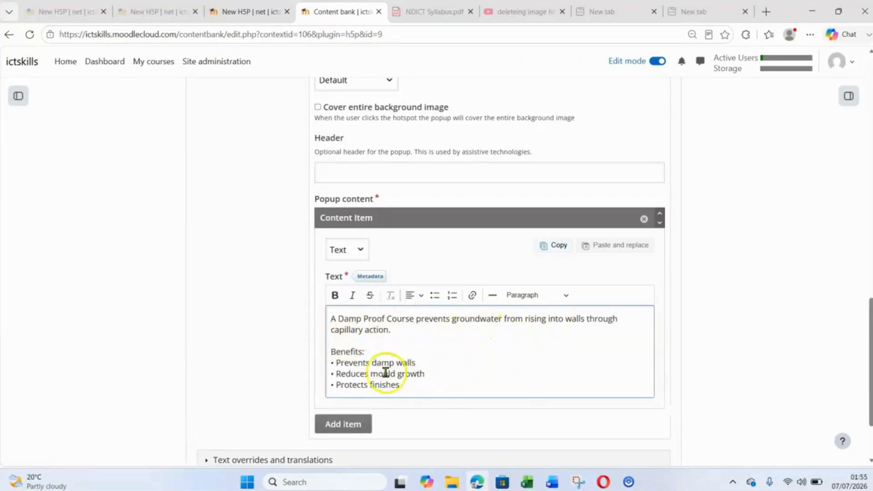
- Add a second popup content item of type Image to the hotspot and upload the DPC picture
scroll(469, 404, "down", 2)
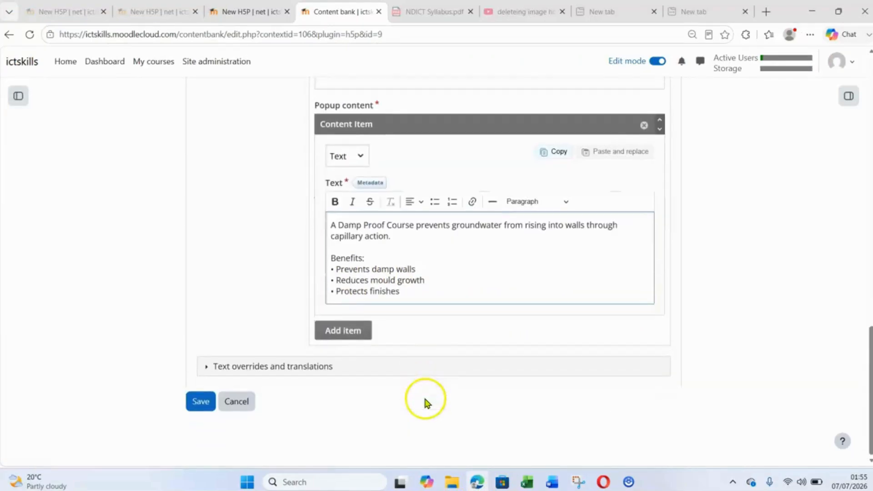
left_click(351, 331)
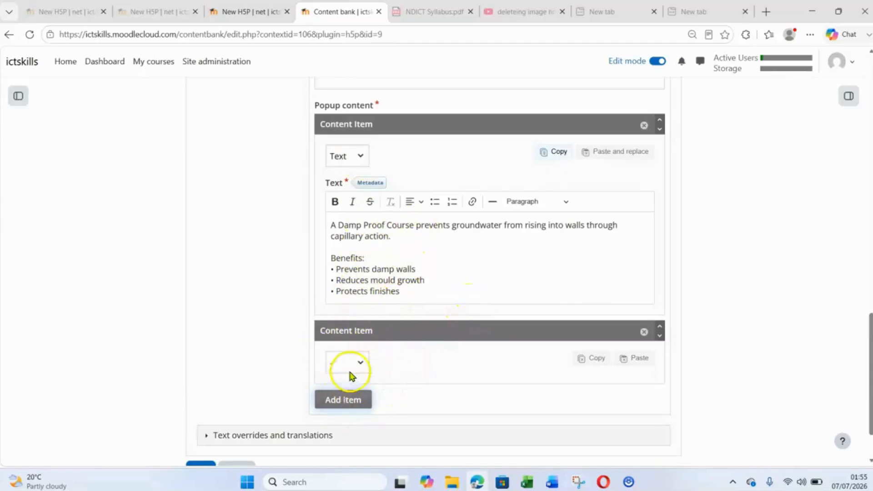
left_click(363, 363)
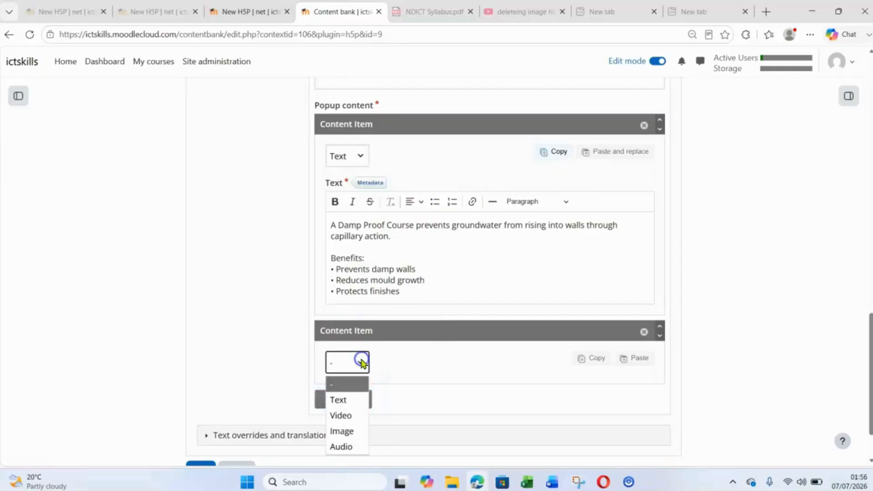
left_click(348, 435)
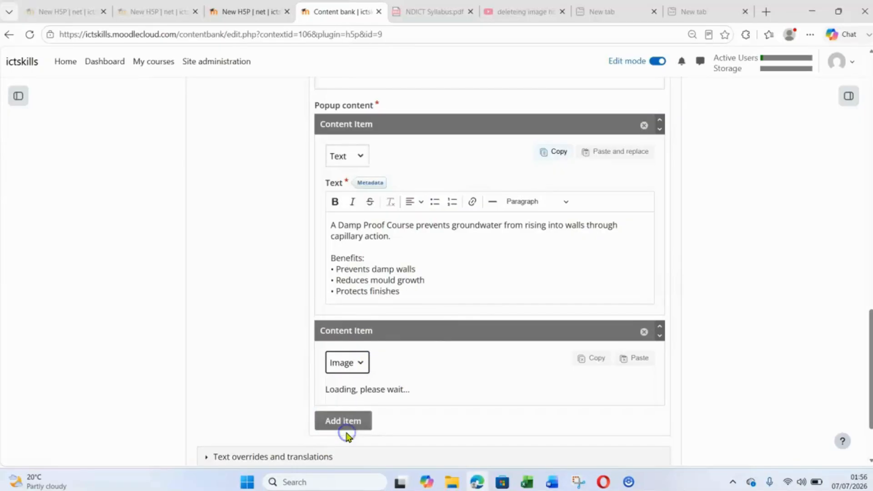
scroll(403, 326, "down", 2)
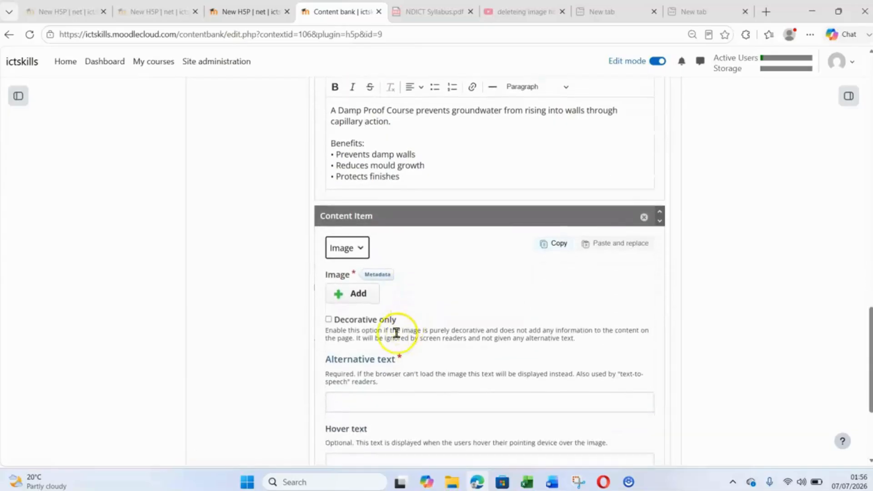
left_click(359, 294)
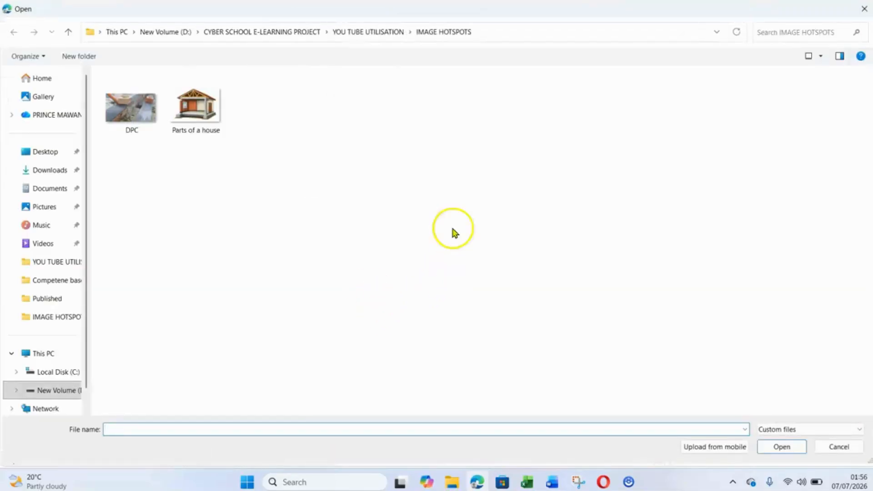
left_click(127, 110)
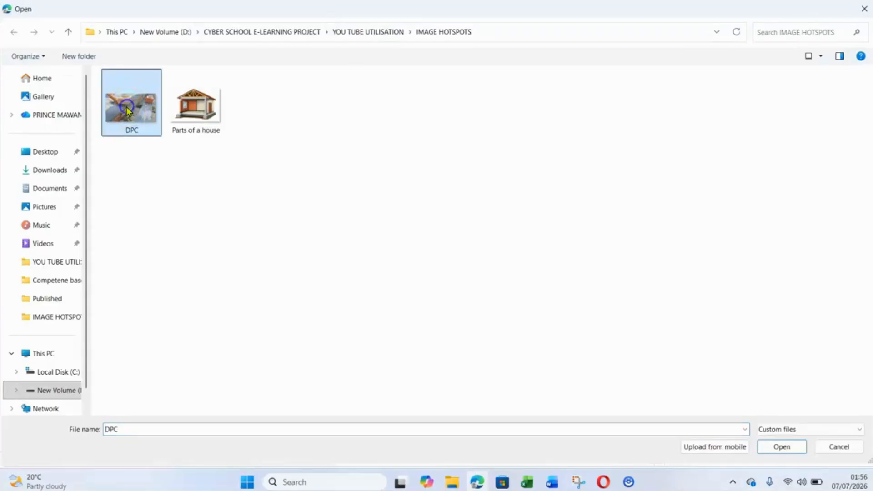
left_click(782, 446)
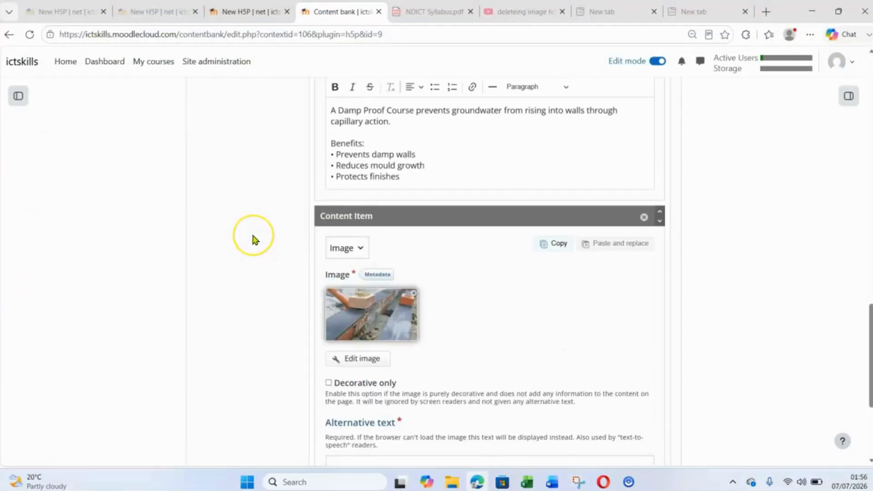
- Set the DPC image's alternative text to "dpc"
scroll(253, 240, "down", 5)
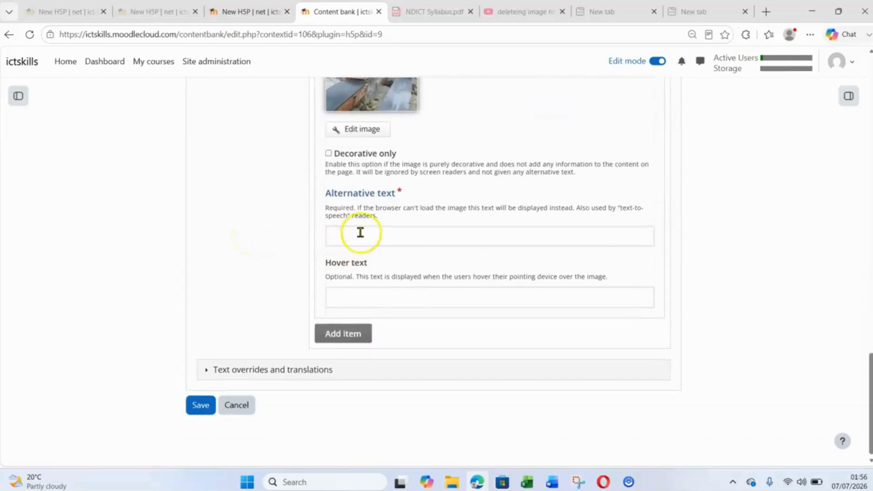
left_click(388, 241)
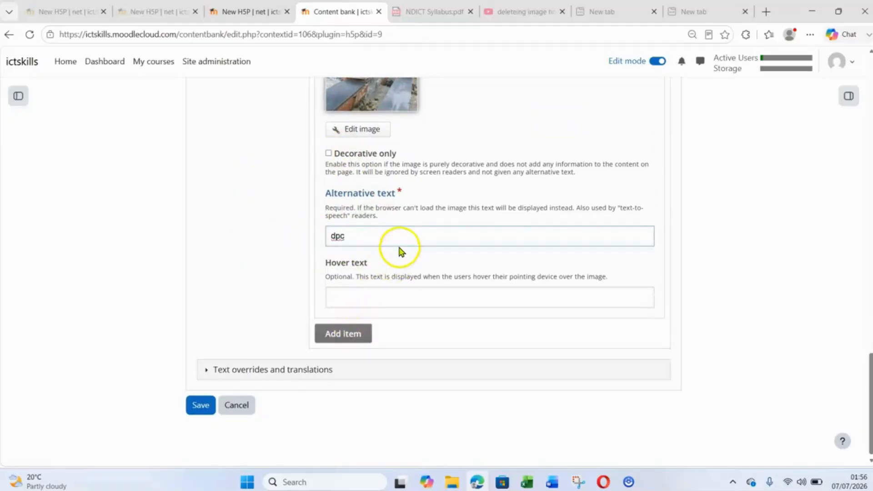
scroll(399, 251, "up", 1)
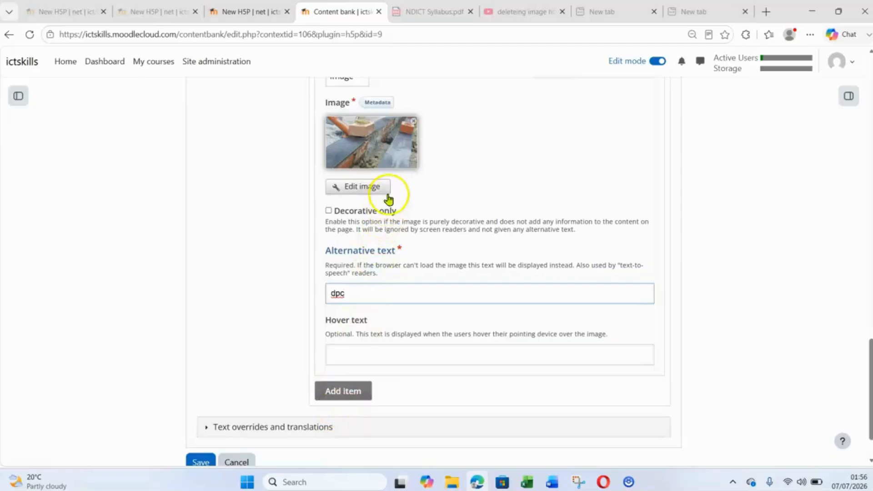
scroll(396, 298, "up", 2)
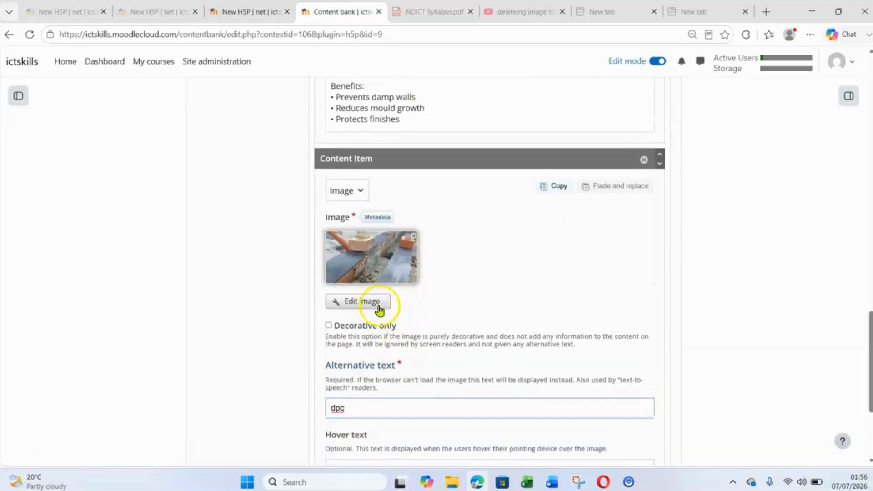
scroll(395, 249, "down", 3)
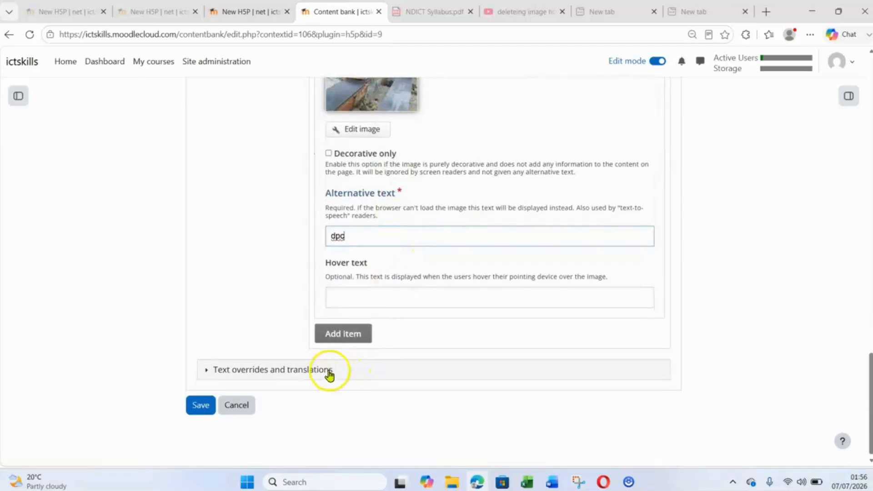
- Add a third hotspot and place it on the brick wall beside the window
scroll(277, 392, "up", 10)
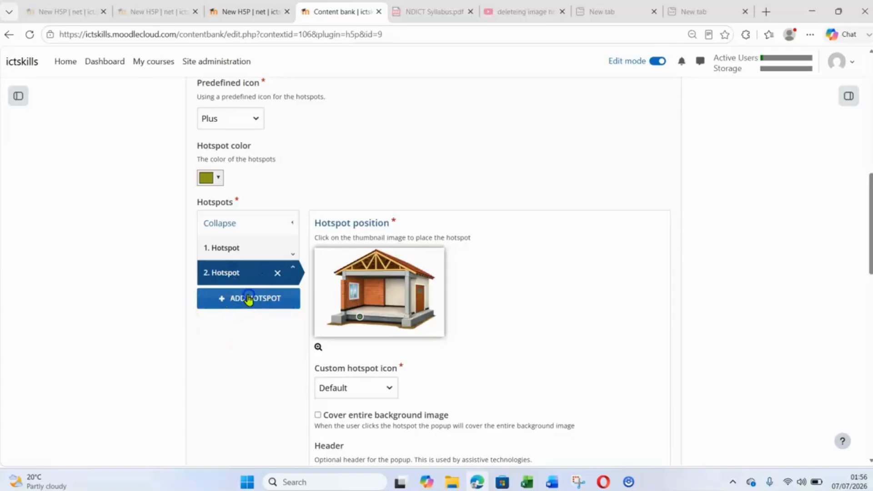
left_click(249, 299)
scroll(291, 254, "down", 2)
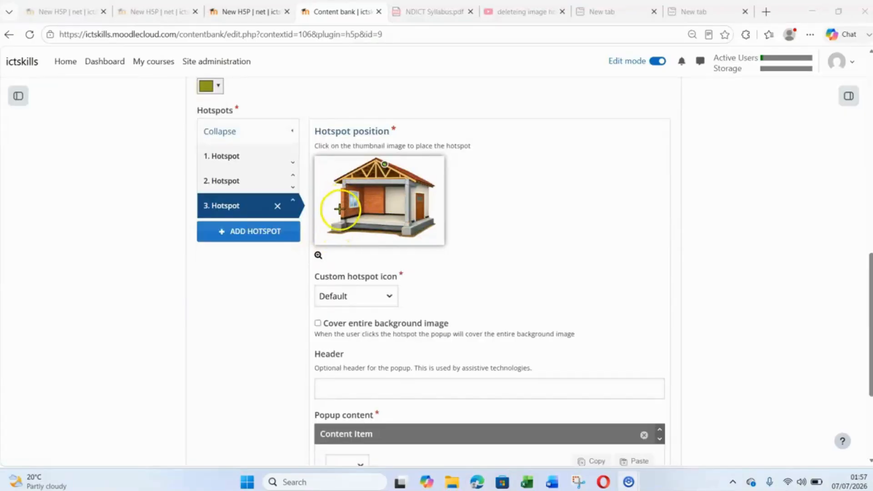
left_click(341, 202)
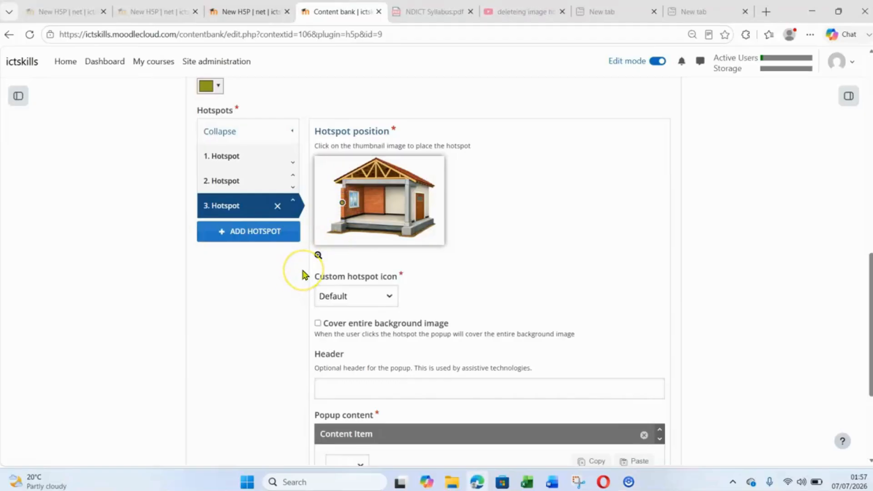
- Choose Text as the third hotspot's popup content and paste the walls description with its list of wall types
scroll(304, 275, "down", 4)
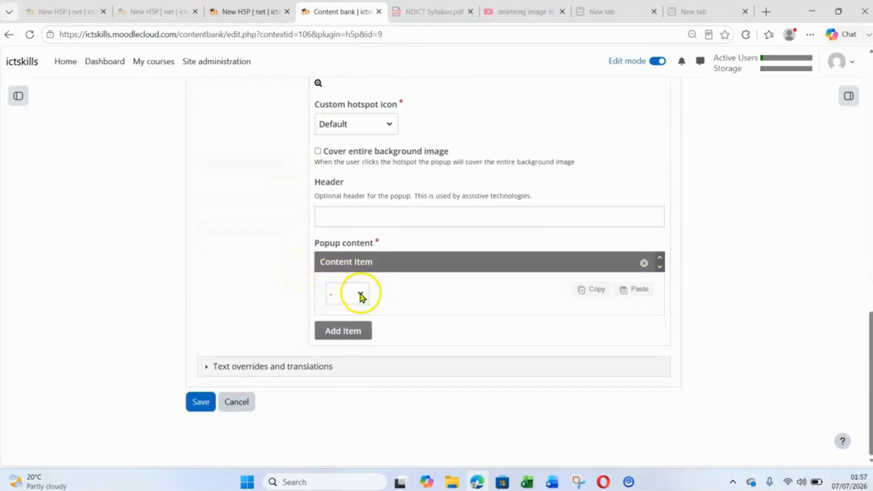
left_click(361, 295)
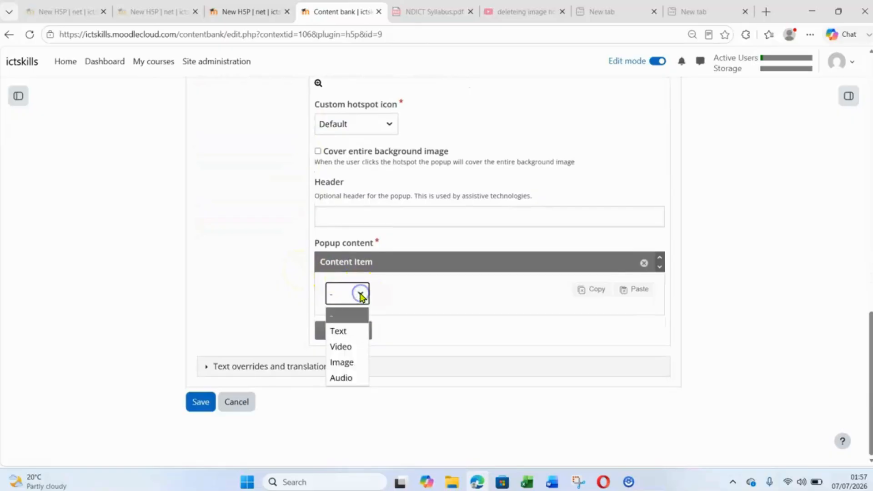
left_click(346, 335)
left_click(381, 345)
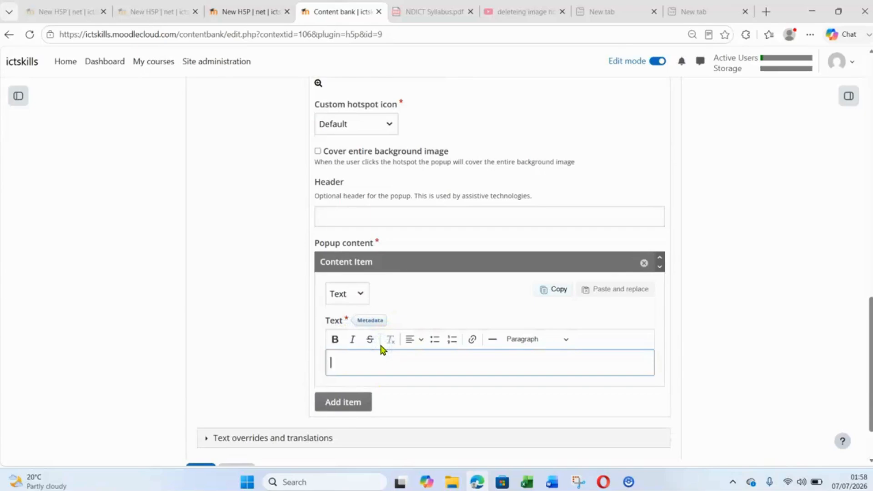
type("Walls divide spaces and may support structural loads.  Types: • Load-bearing walls • Non-load-bearing walls • Partition walls")
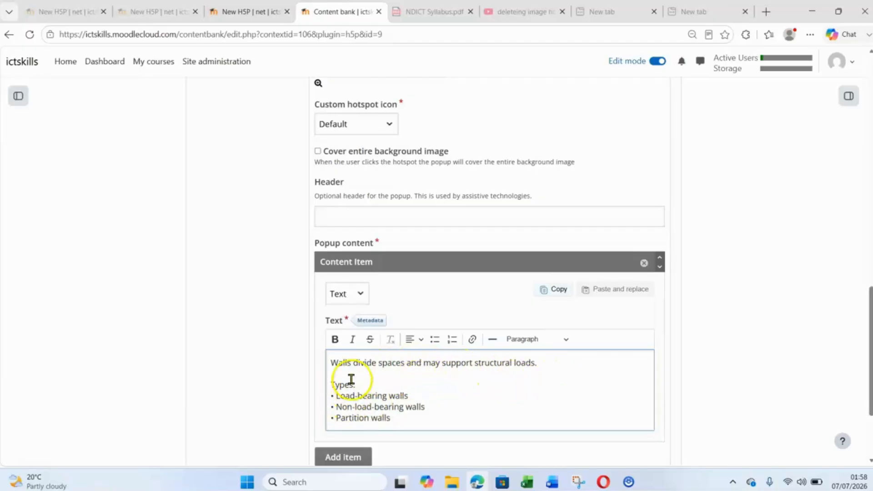
scroll(360, 389, "down", 3)
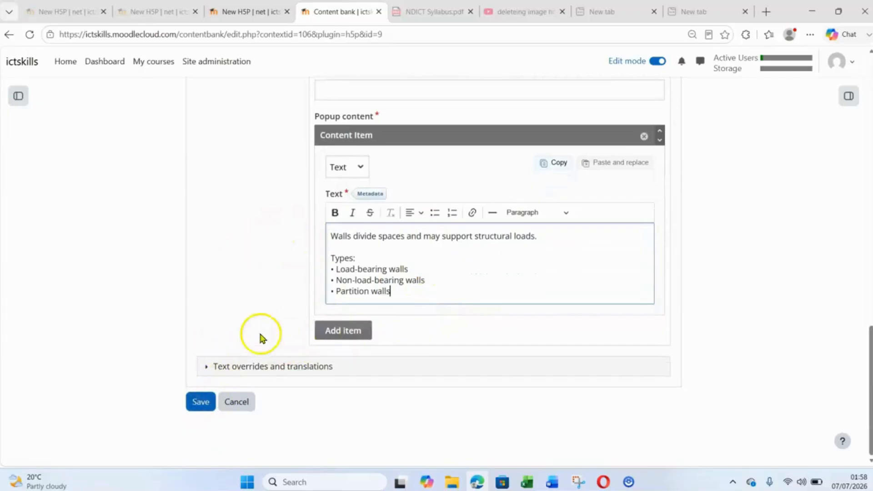
- Add a fourth hotspot to the house image
scroll(262, 350, "up", 10)
scroll(326, 293, "down", 2)
scroll(243, 238, "down", 3)
left_click(253, 224)
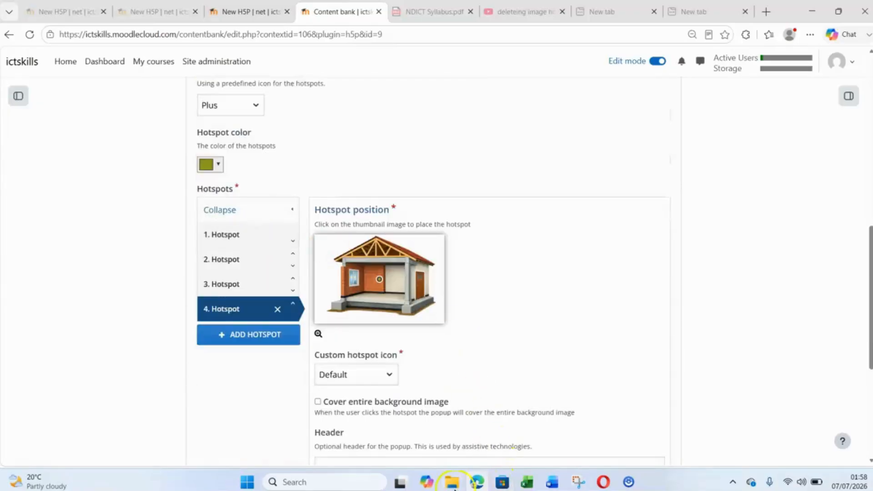
- Switch to the Word document and copy the Beam Hotspot's Video Content text, from "Use a short video demonstrating" to "Beam load transfer"
left_click(551, 482)
scroll(459, 355, "down", 5)
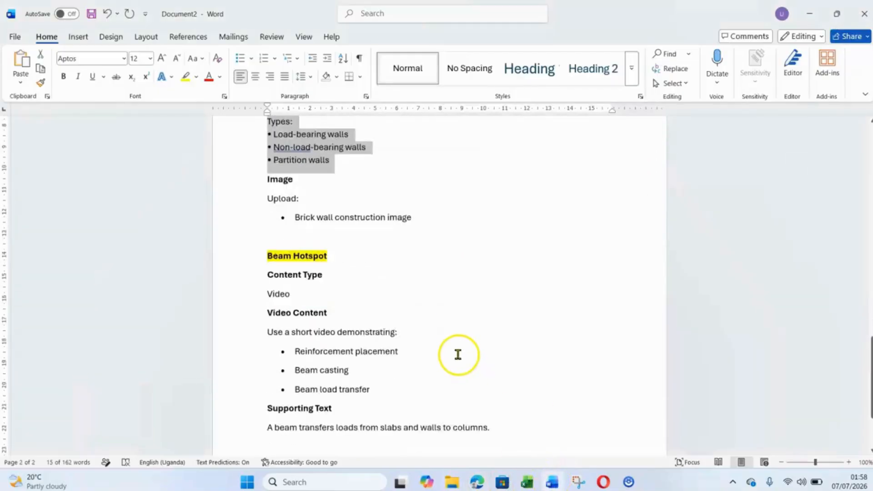
left_click_drag(381, 345, 267, 285)
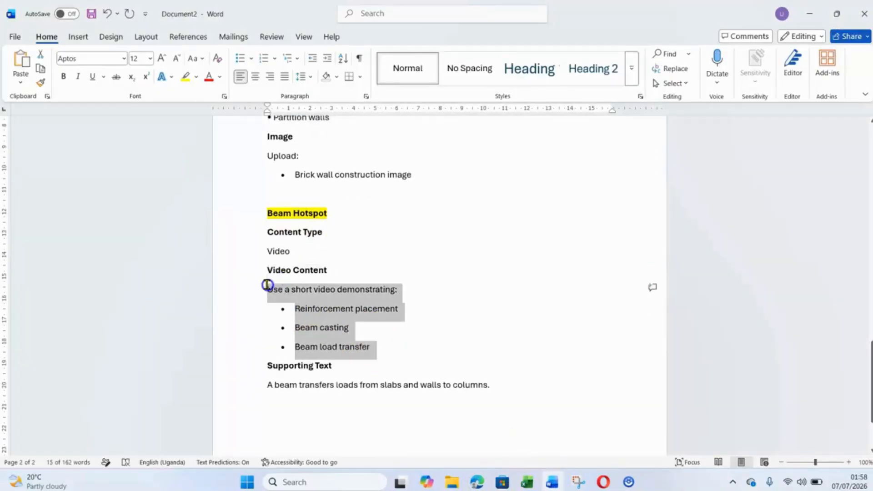
right_click(337, 302)
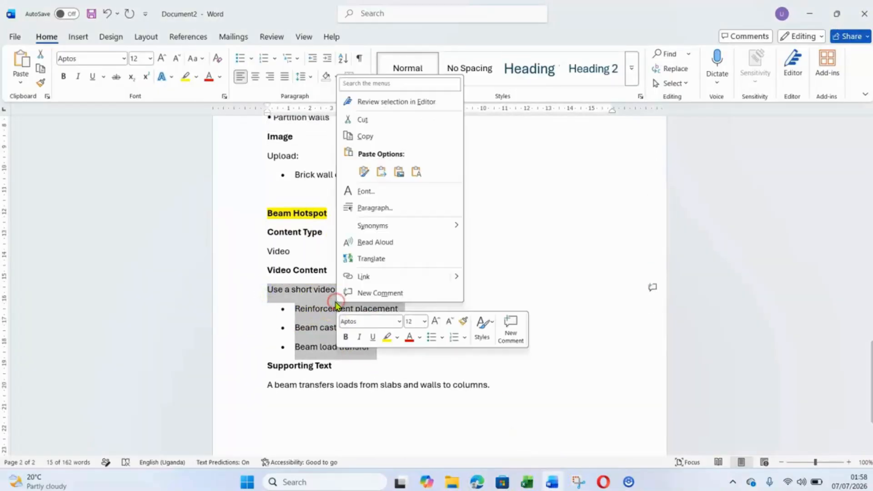
left_click(386, 136)
- Return to the Moodle editor, place the fourth hotspot on the beam below the roof trusses, and choose Text as its popup content
left_click(810, 14)
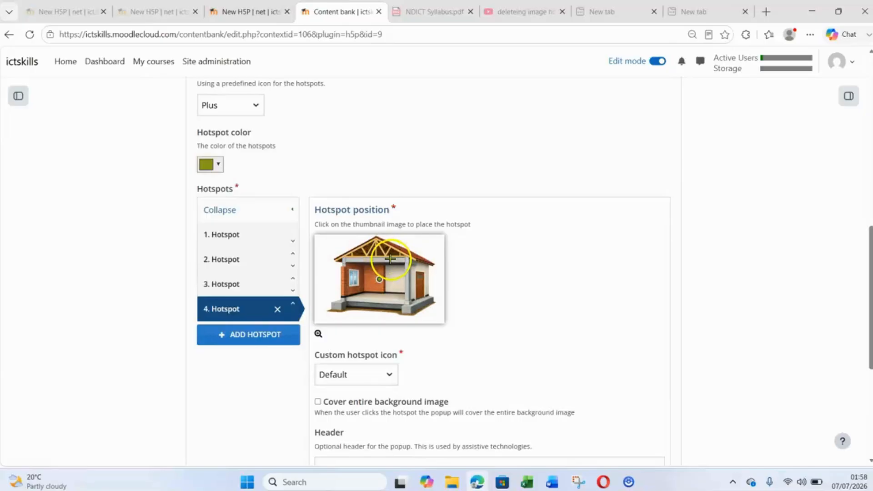
scroll(241, 348, "down", 5)
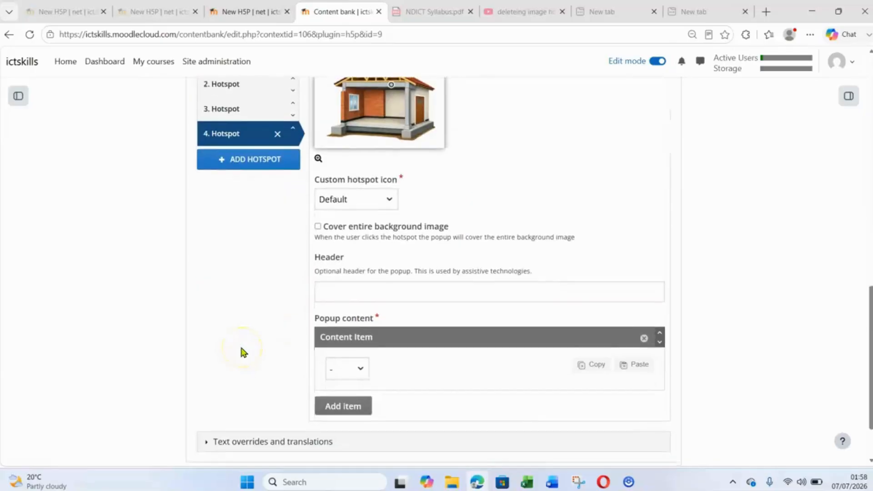
left_click(363, 295)
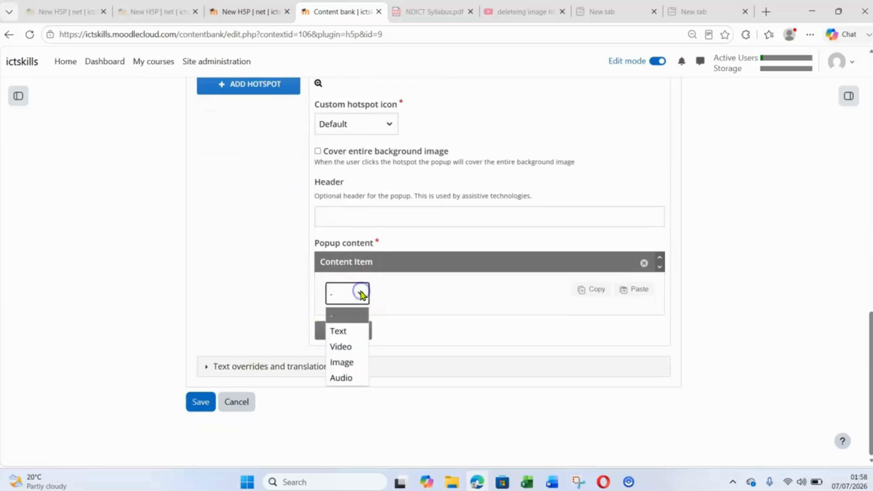
left_click(348, 333)
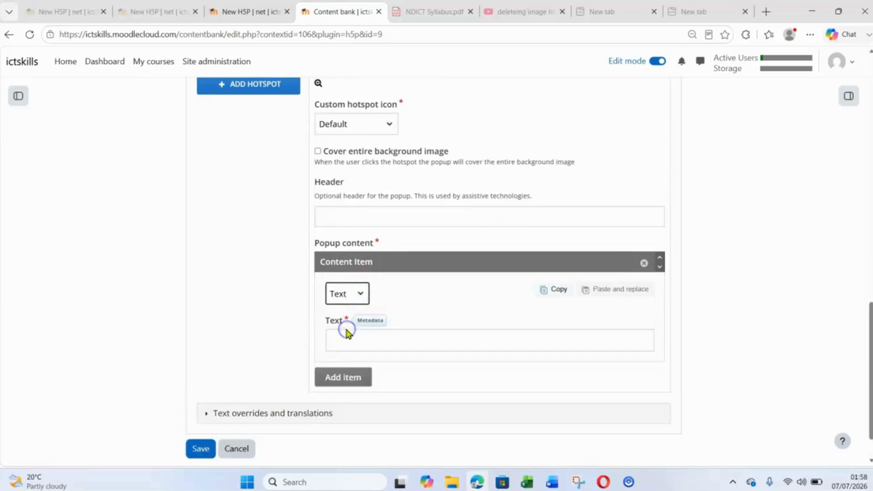
- Paste the beam video description into the fourth hotspot's popup text and add a second content item of type Video
left_click(364, 342)
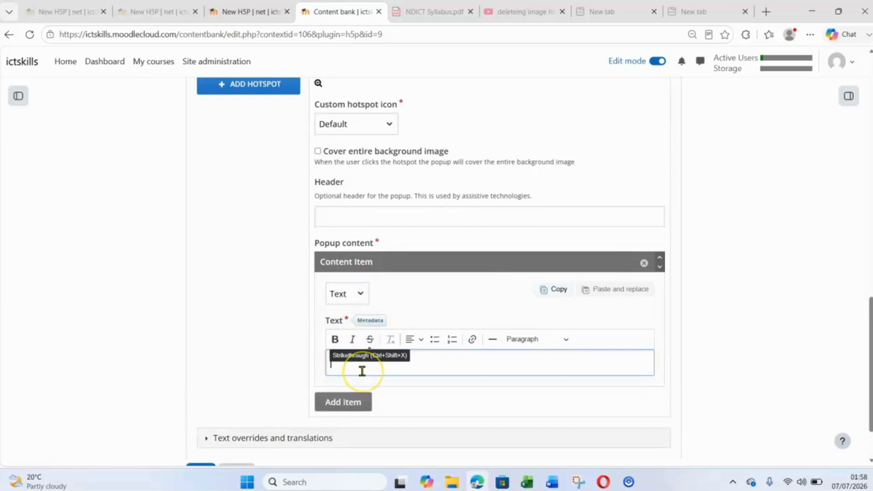
key("ctrl+v")
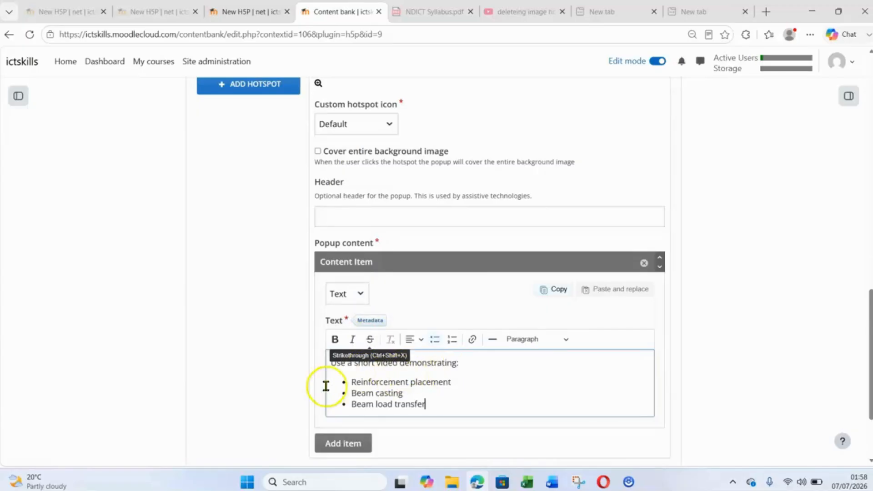
scroll(369, 376, "down", 2)
left_click(351, 331)
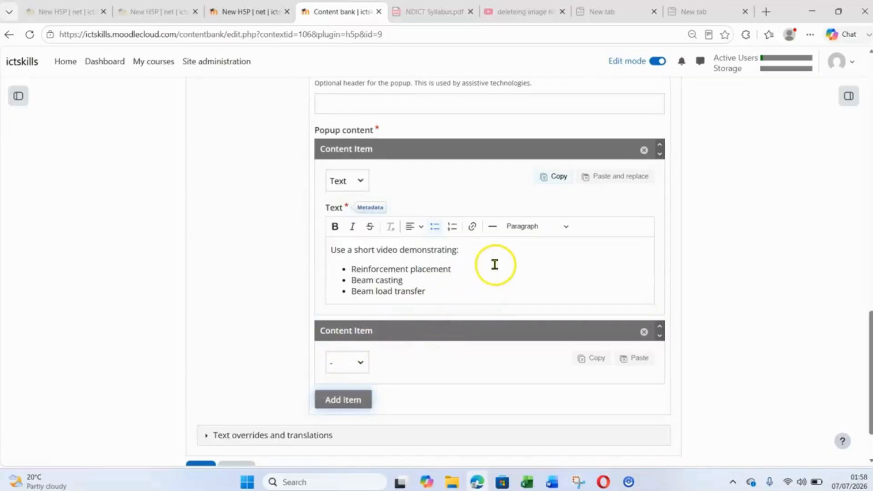
scroll(495, 263, "down", 2)
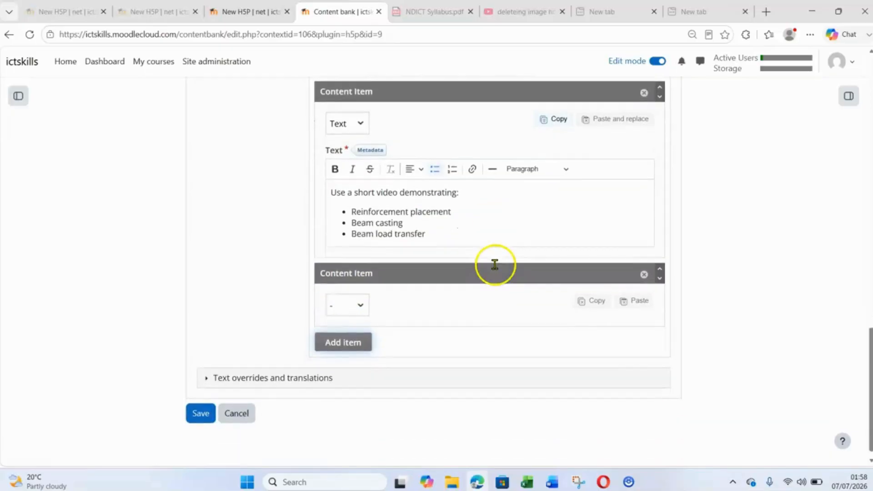
left_click(361, 297)
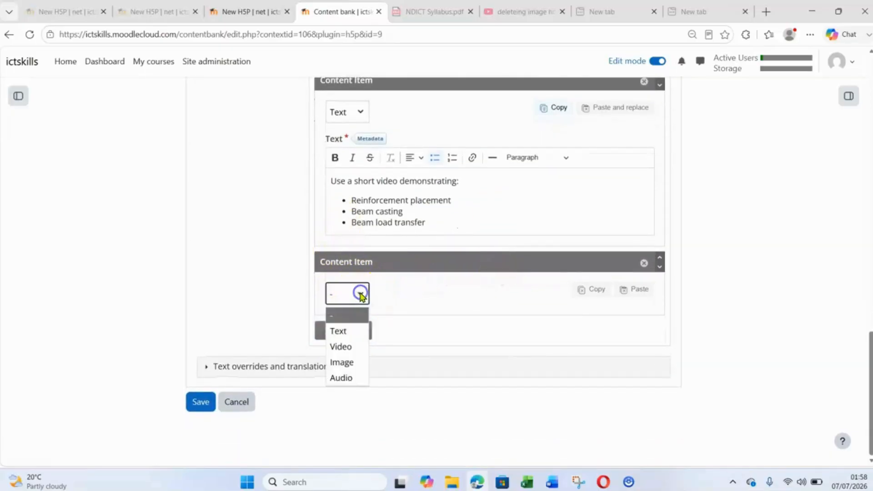
left_click(349, 348)
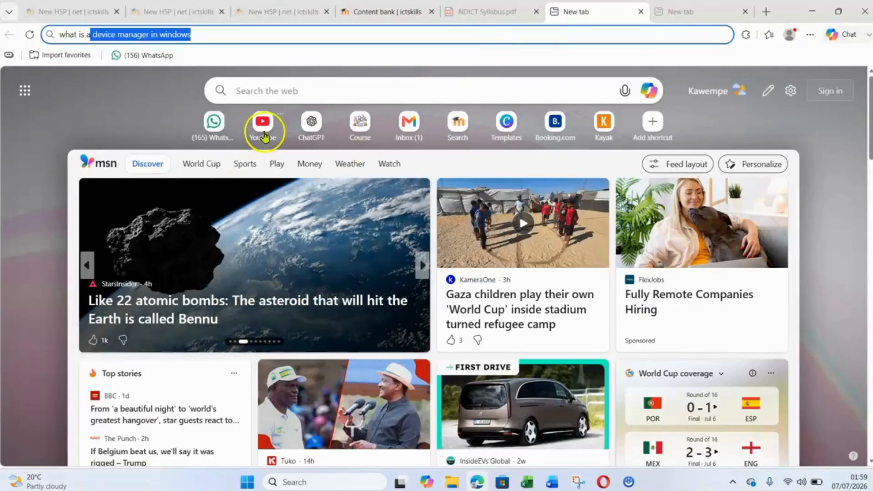
- Switch to YouTube and search for "beam construction"
left_click(264, 132)
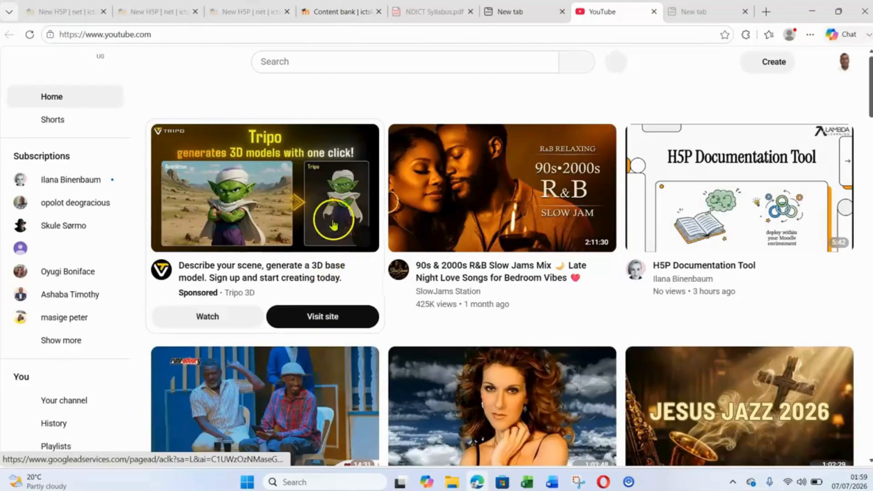
left_click(394, 64)
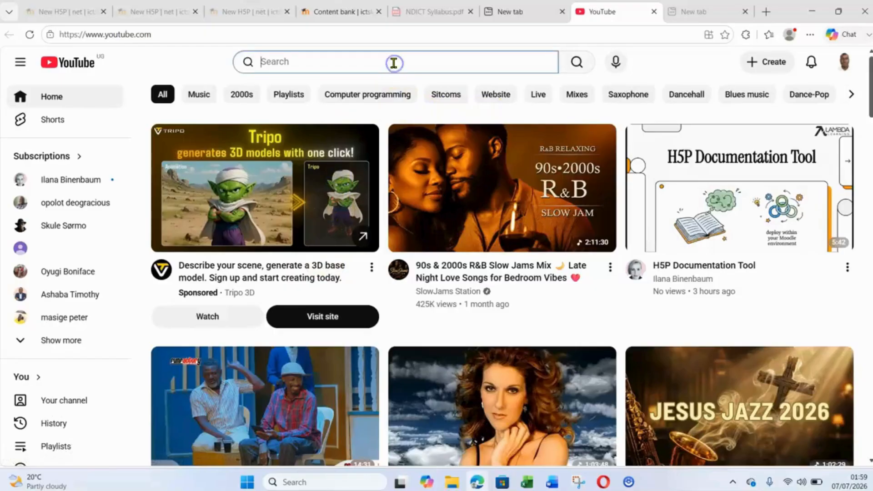
type("beam")
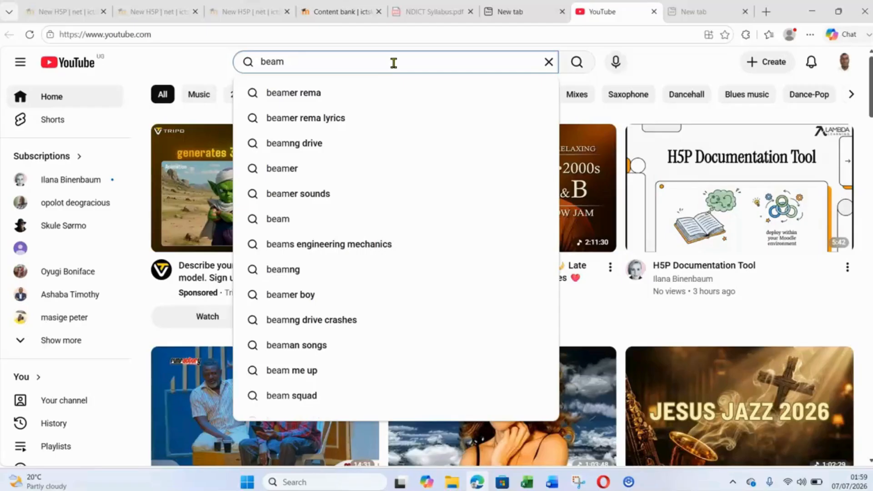
type("cons")
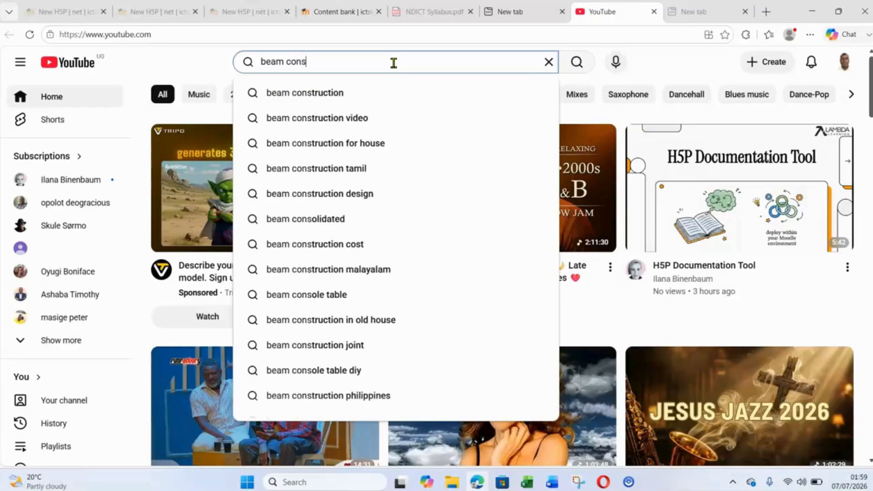
type("truction")
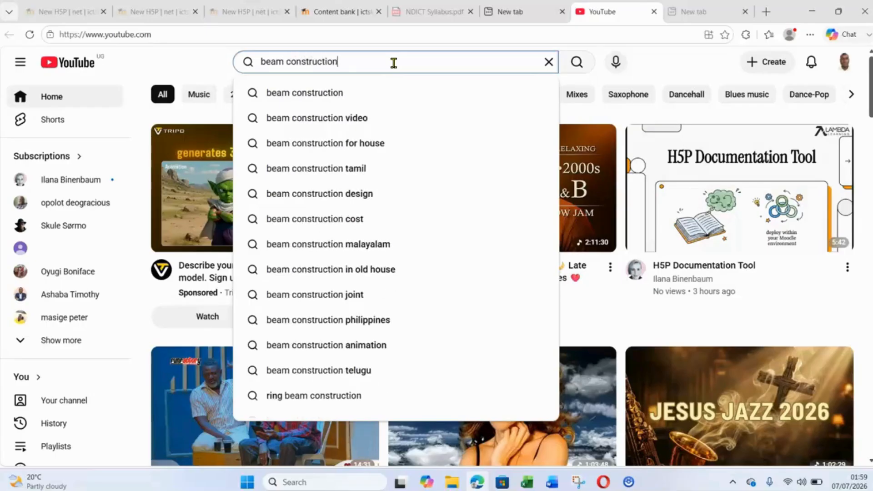
key("Return")
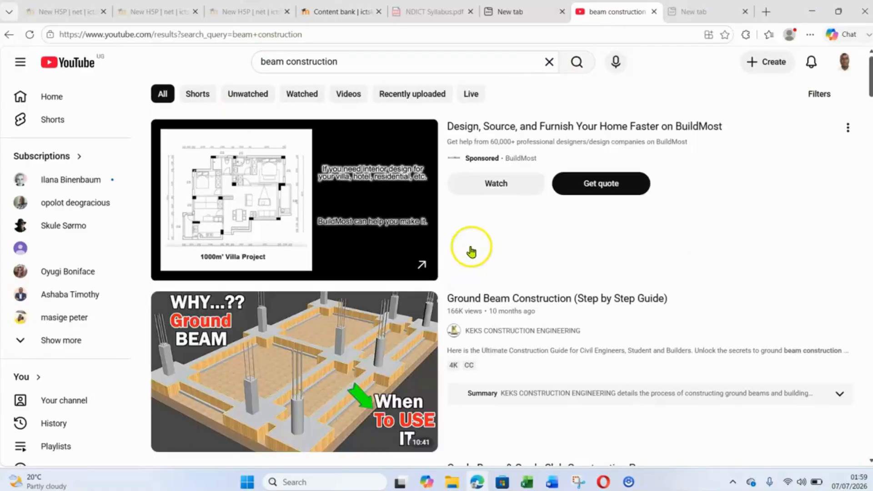
- Open the "Ground Beam Construction (Step by Step Guide)" video, mute it, preview it around 1:28 and copy its URL
scroll(386, 364, "down", 1)
scroll(385, 364, "down", 1)
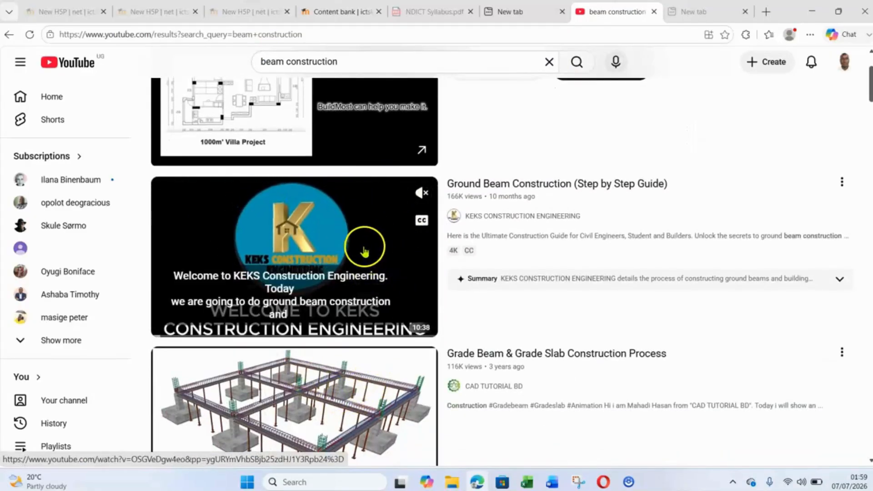
left_click(371, 237)
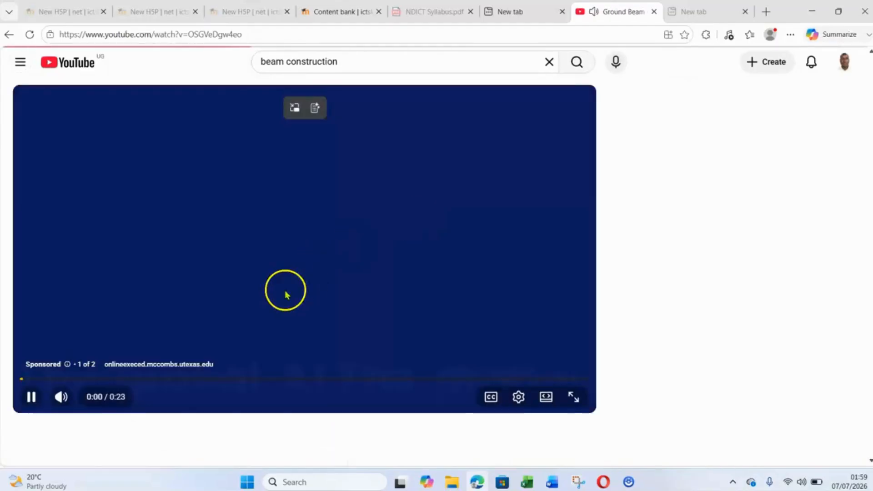
left_click(60, 398)
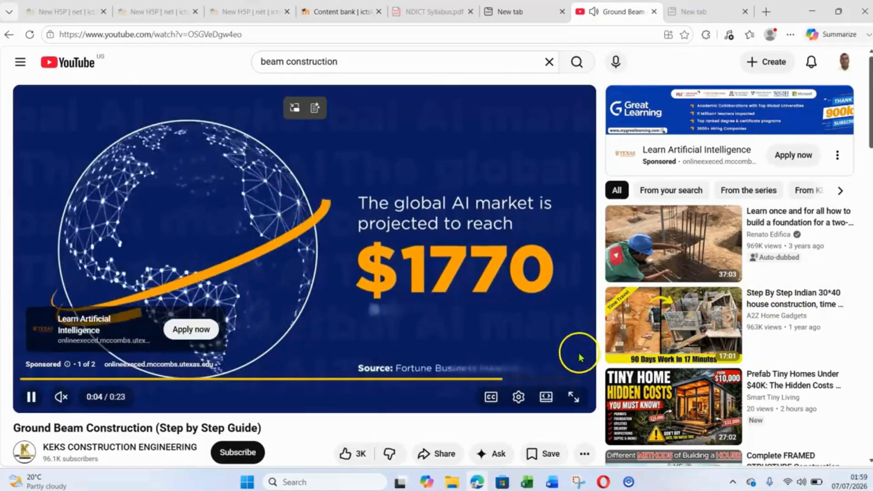
left_click(558, 362)
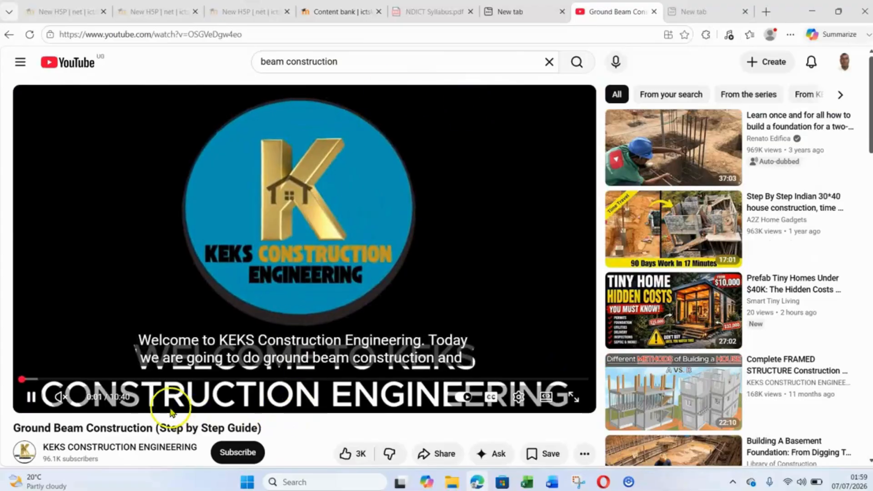
left_click(100, 379)
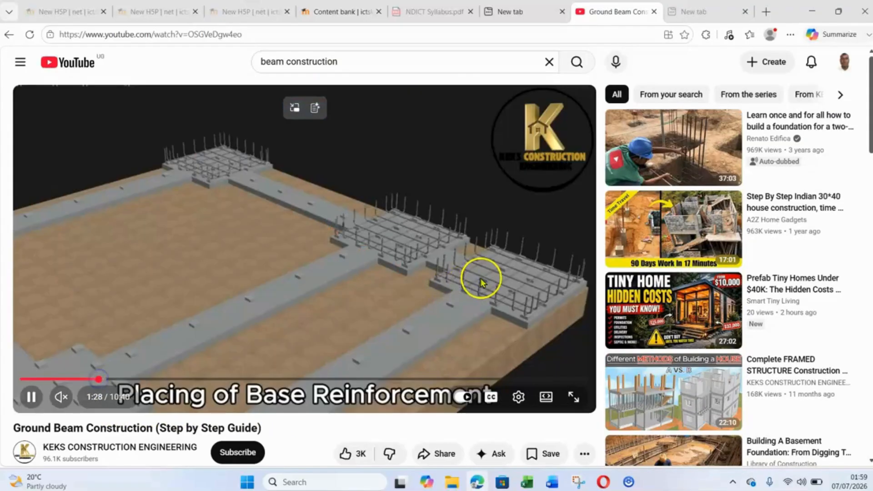
right_click(317, 197)
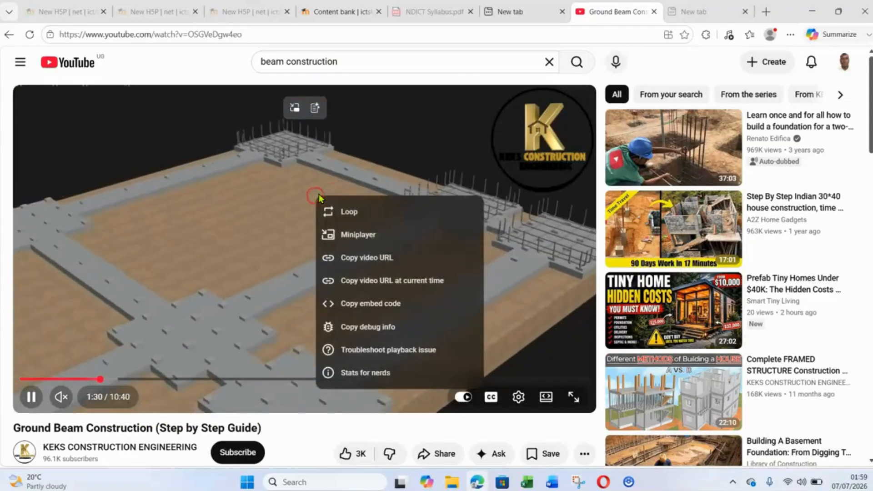
left_click(375, 258)
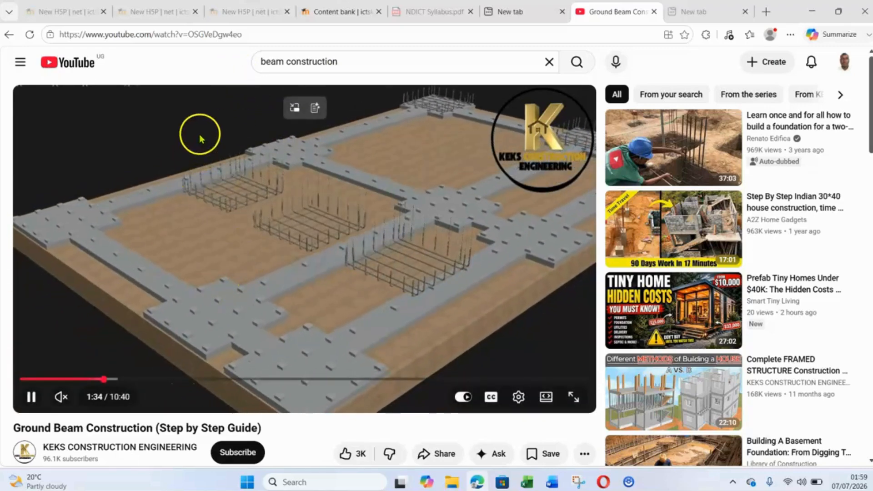
- Return to the Moodle editor, insert the copied YouTube link as the beam popup's video source, and save the content
left_click(336, 13)
scroll(482, 357, "down", 3)
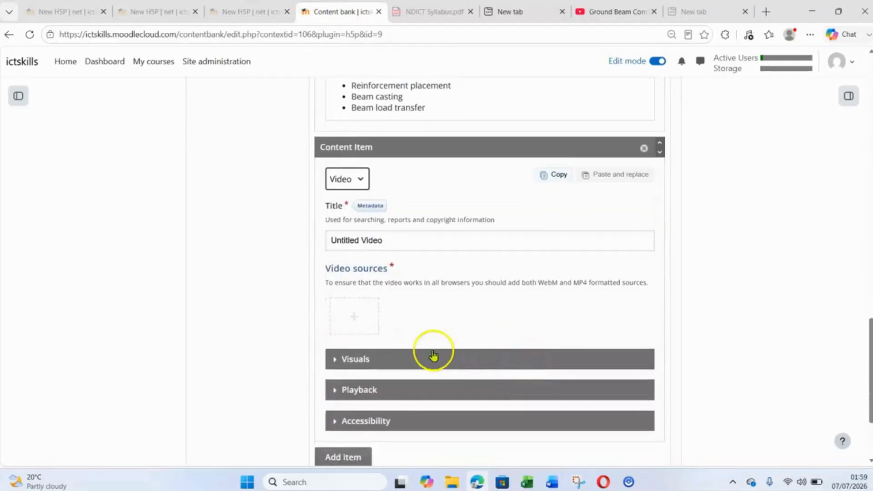
left_click(356, 317)
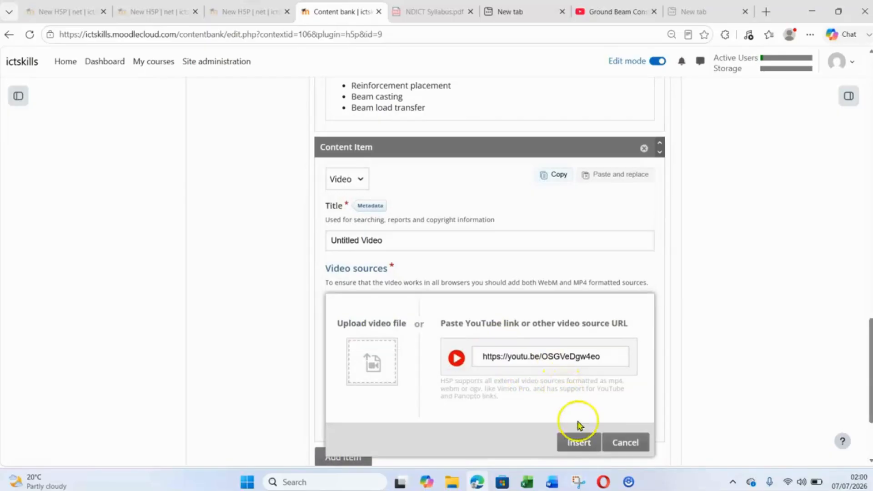
left_click(578, 442)
scroll(411, 250, "down", 3)
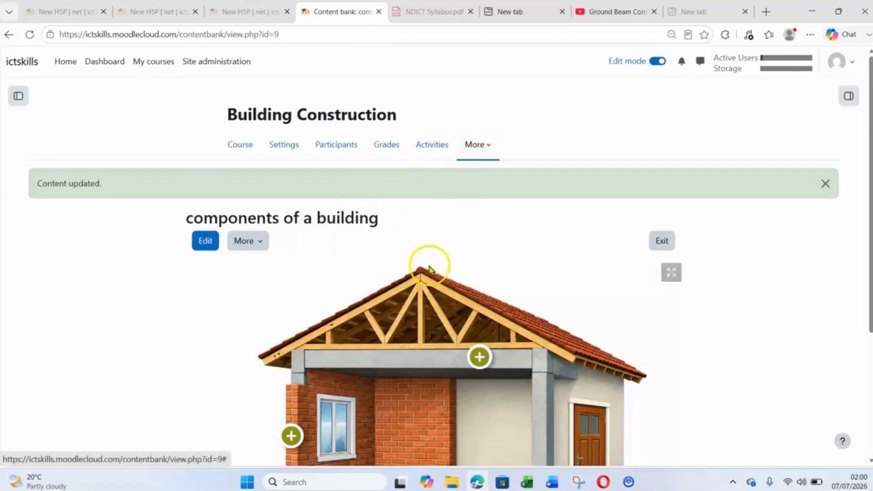
- Look over the saved "components of a building" hotspot image and download the content as an H5P file
scroll(340, 273, "down", 1)
scroll(320, 399, "up", 4)
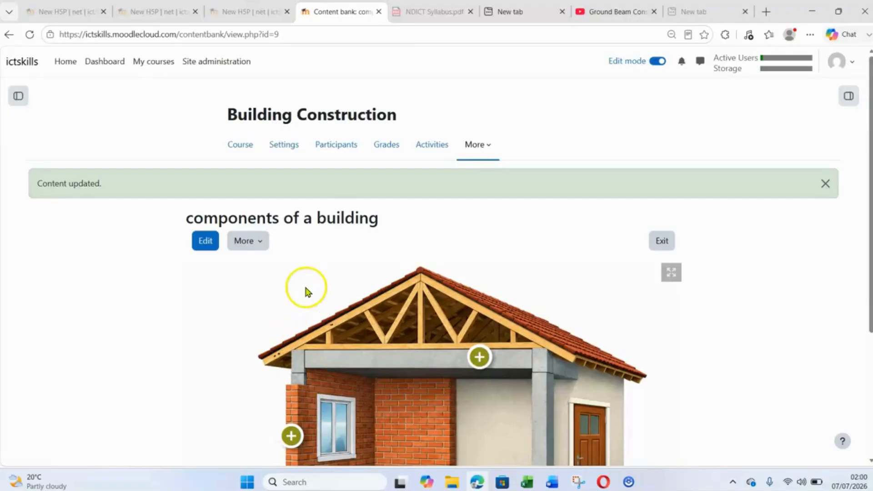
scroll(306, 289, "down", 1)
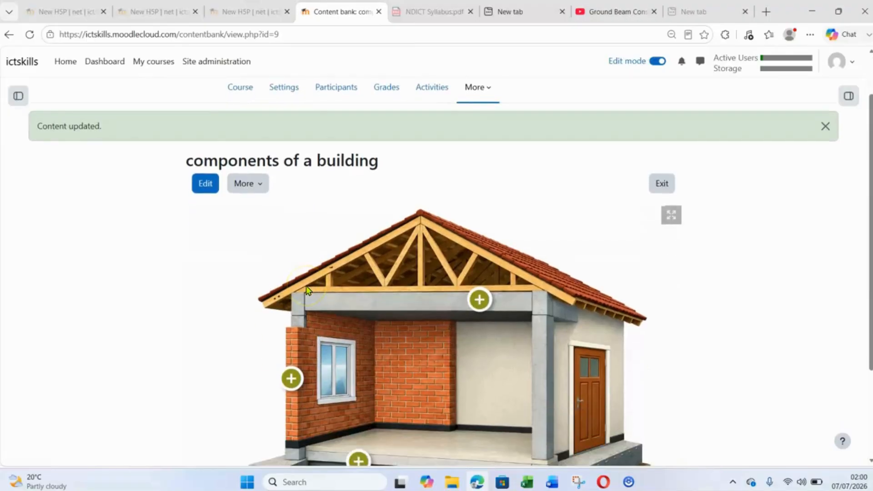
left_click(260, 184)
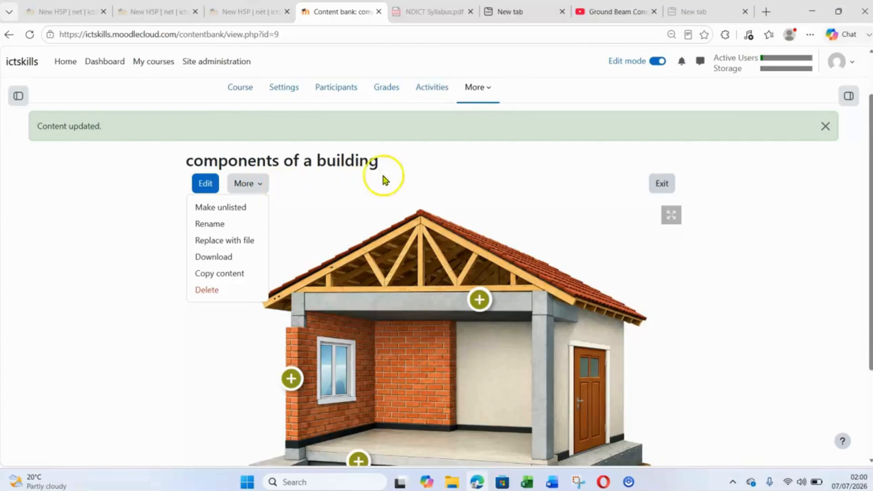
left_click(221, 263)
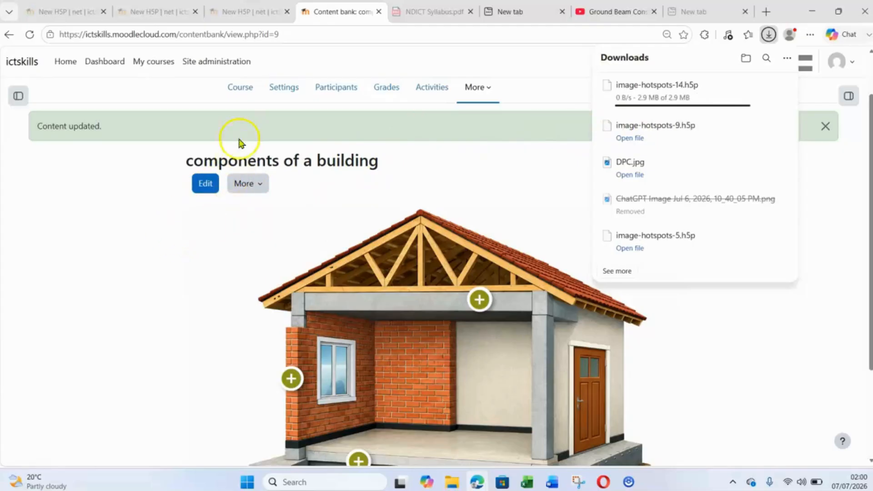
- In a new H5P course activity, attach image-hotspots-14.h5p from the content bank's Building Construction folder as the package file, and save and display it
left_click(248, 93)
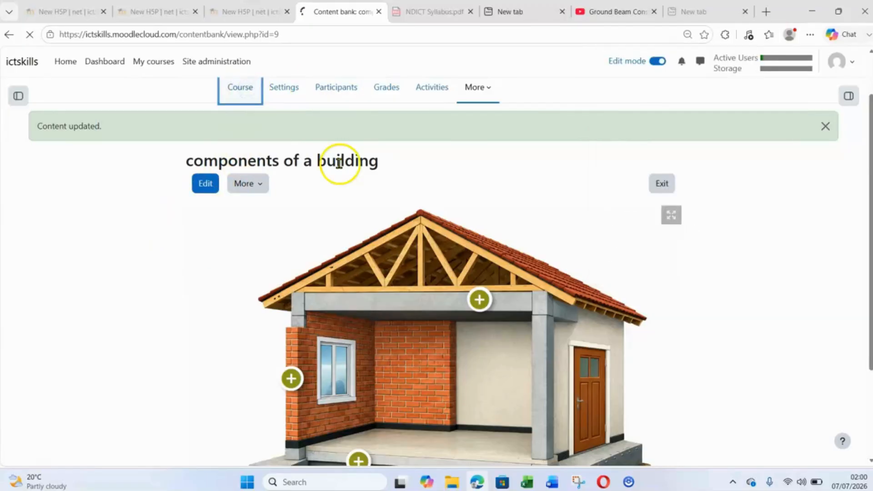
scroll(355, 175, "down", 5)
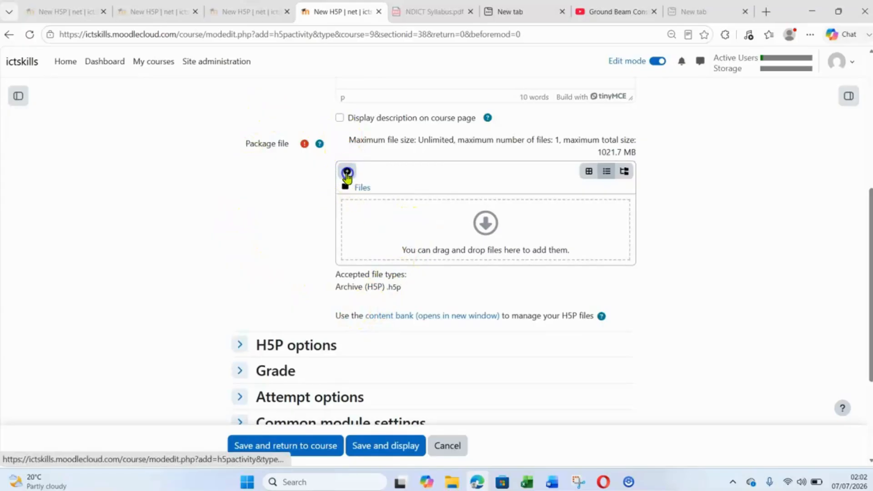
left_click(346, 172)
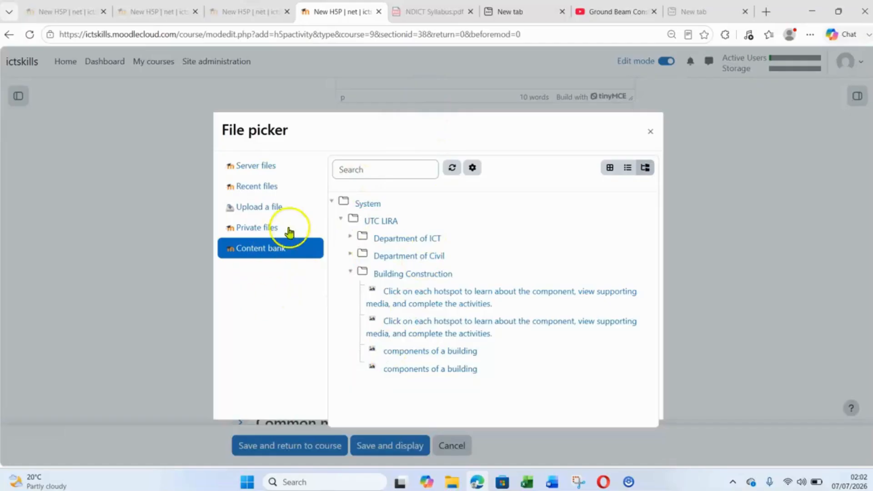
left_click(431, 369)
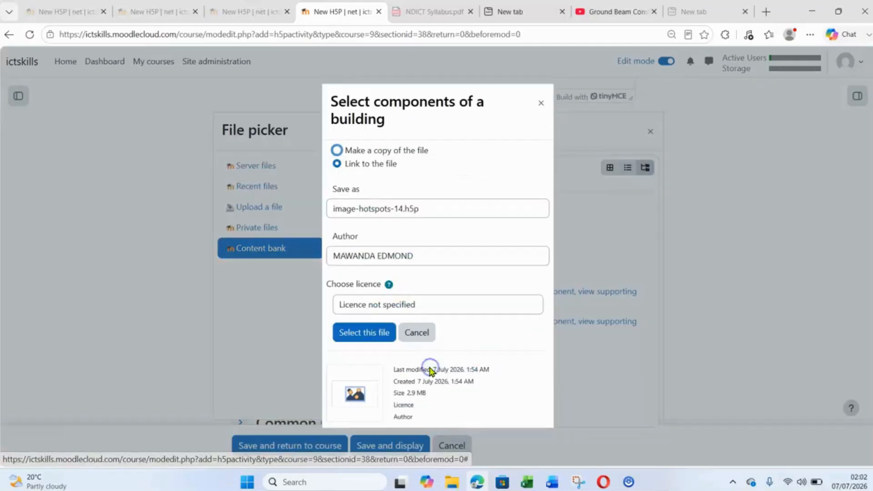
left_click(374, 332)
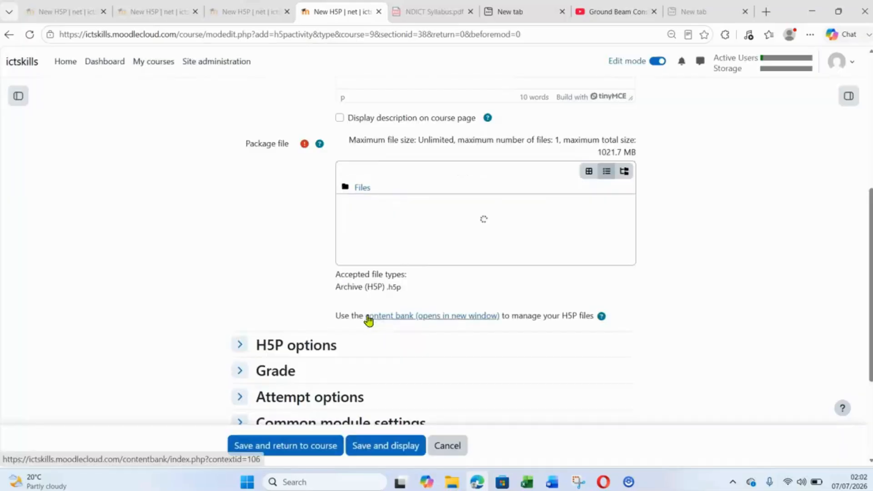
scroll(265, 252, "down", 3)
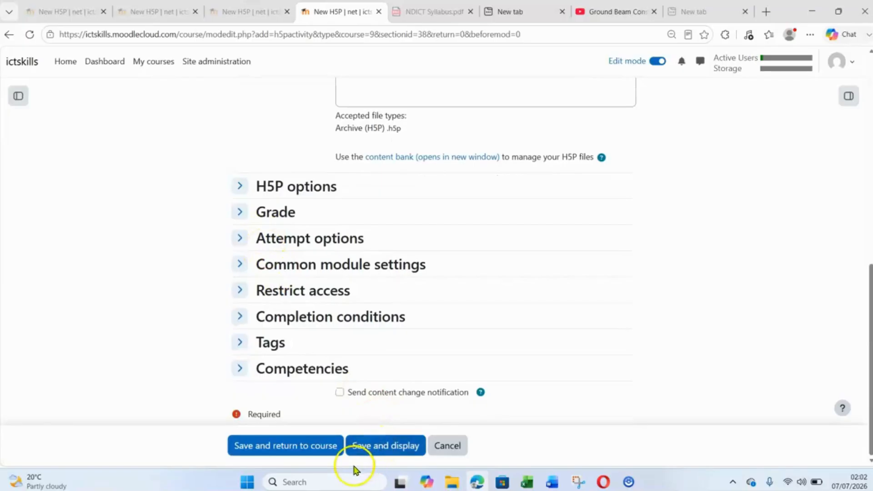
left_click(380, 447)
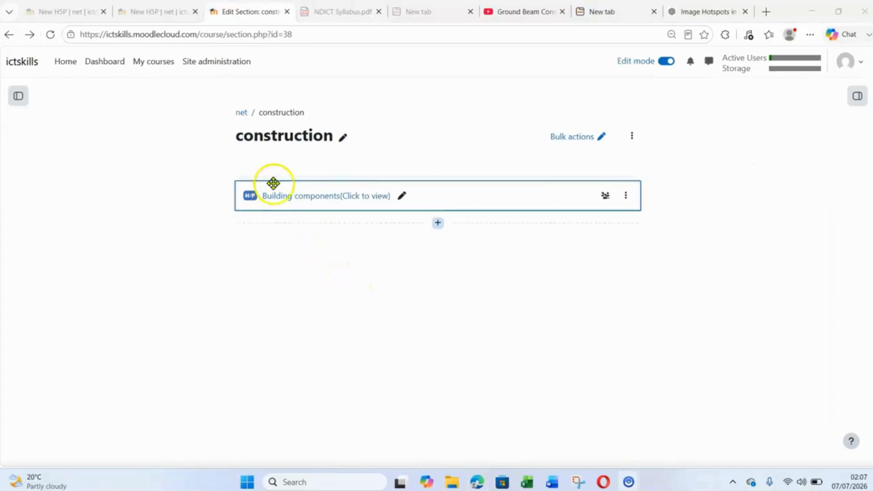
- Open the "Building components(Click to view)" activity in the construction section and view the house image with its hotspots
left_click(316, 198)
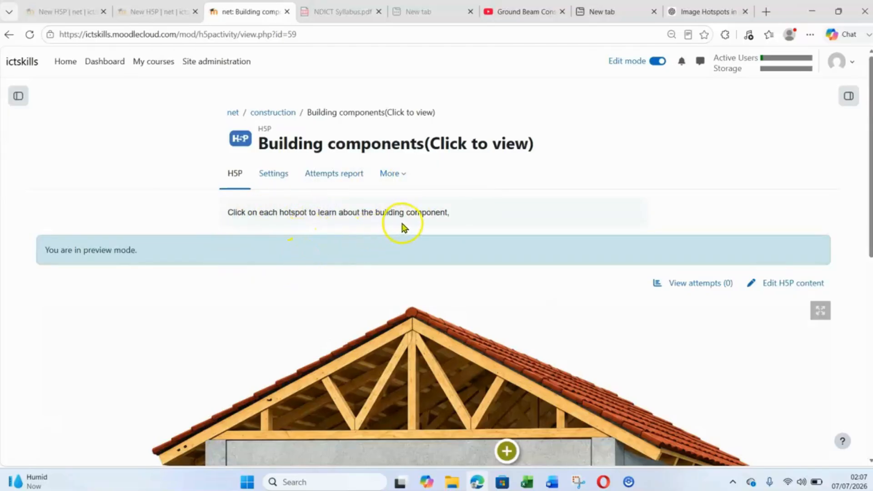
scroll(403, 226, "down", 4)
scroll(298, 280, "down", 4)
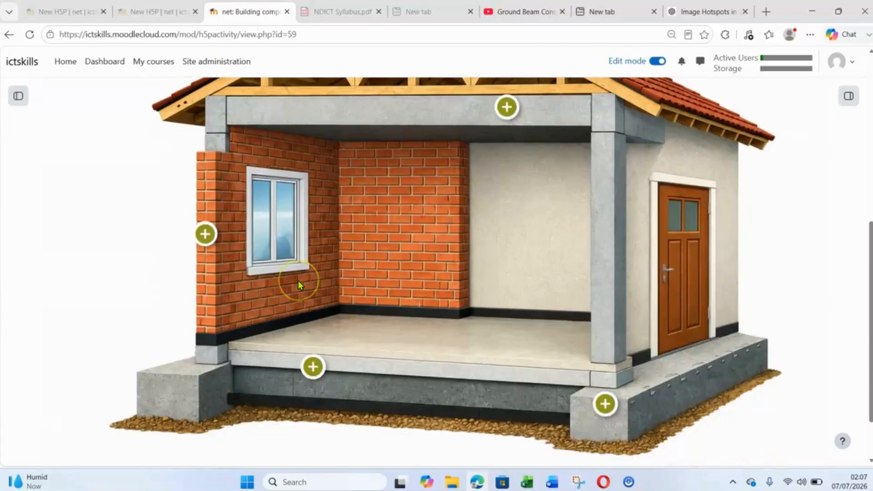
- View the beam hotspot's video popup and the wall hotspot's text popup, closing each one after checking it
scroll(299, 280, "up", 3)
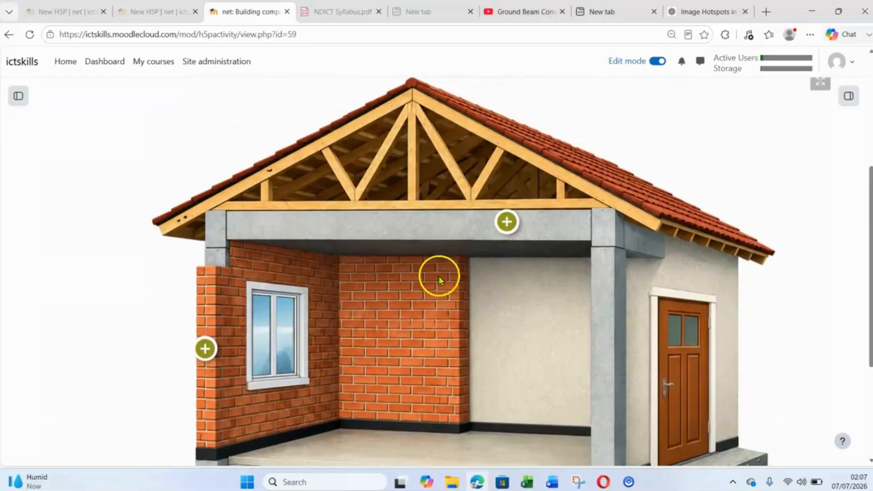
left_click(500, 215)
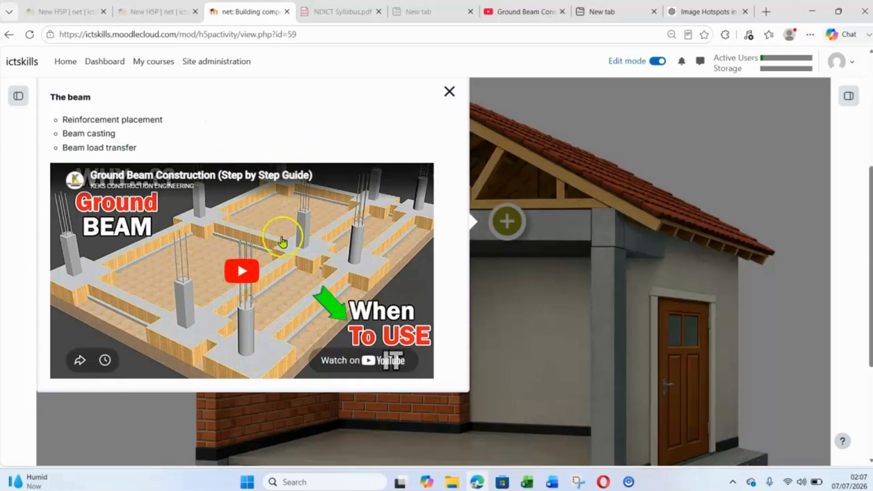
left_click(450, 95)
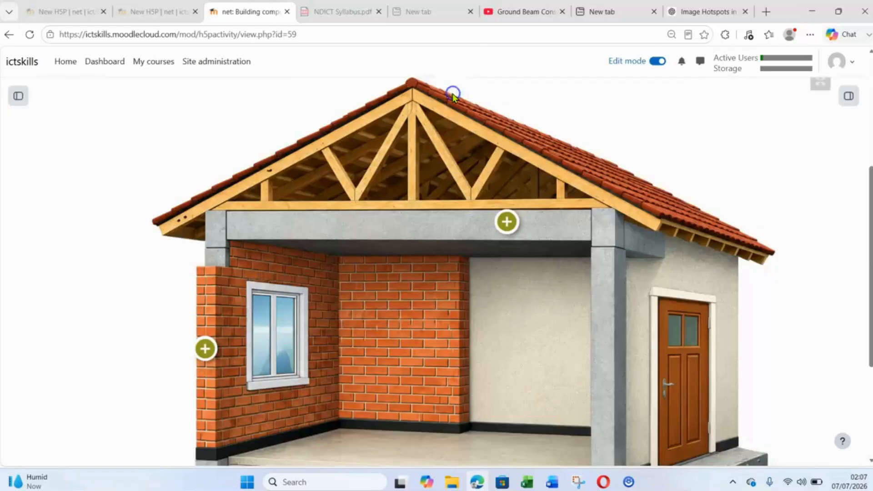
scroll(409, 334, "down", 1)
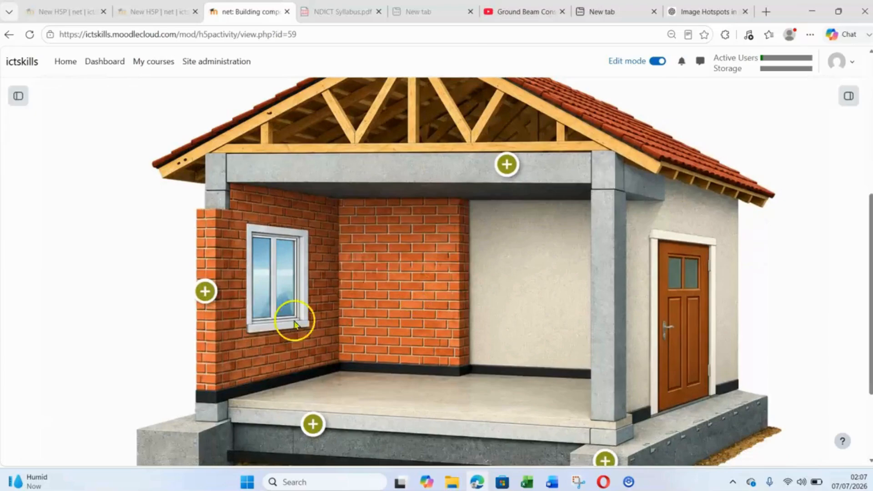
left_click(207, 299)
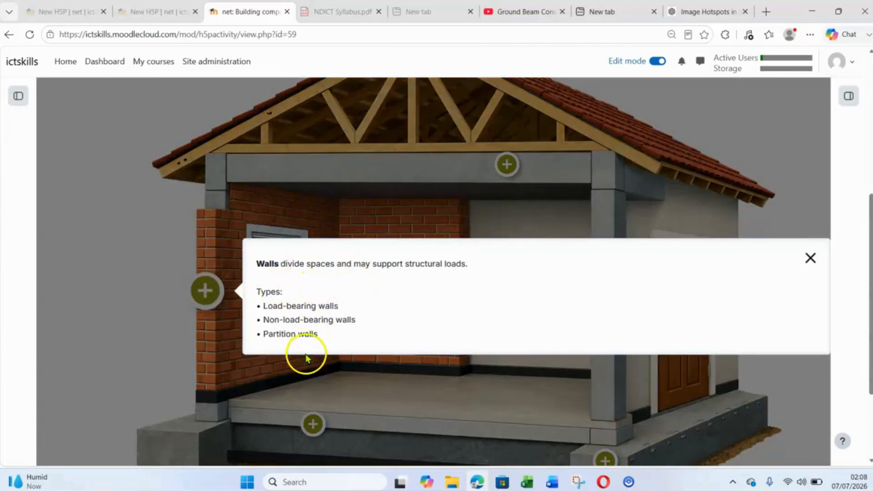
left_click(810, 258)
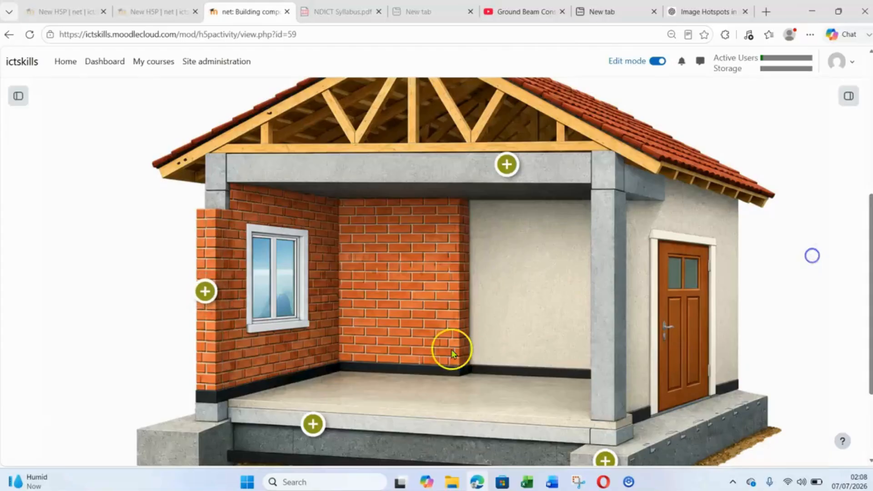
- Open the damp proof course hotspot at the floor edge, examine its text and picture, and close the popup
left_click(313, 423)
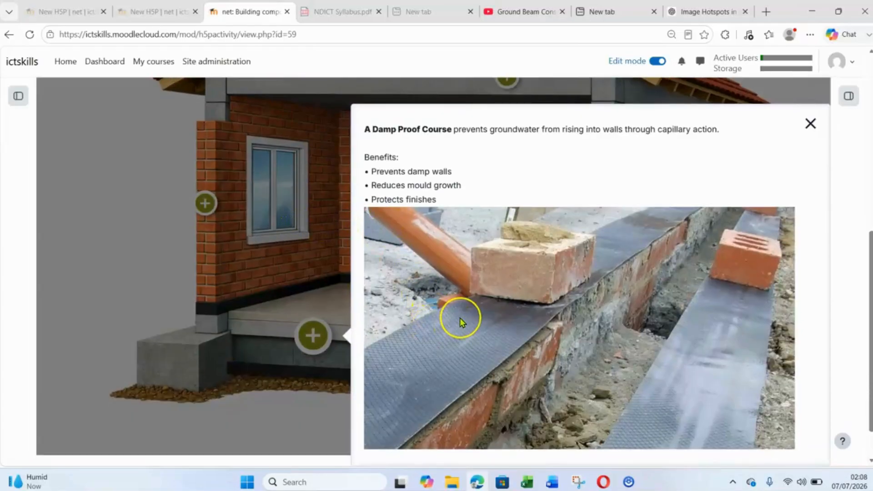
scroll(462, 322, "down", 1)
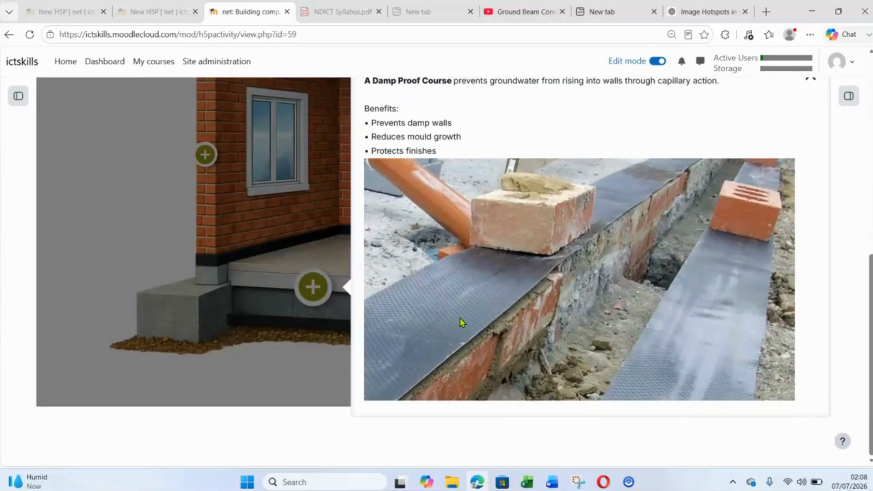
scroll(462, 321, "up", 1)
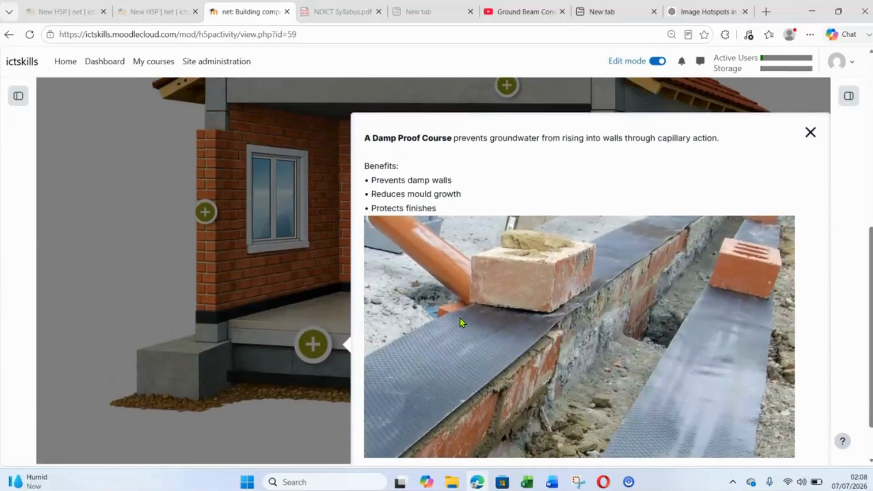
left_click(219, 295)
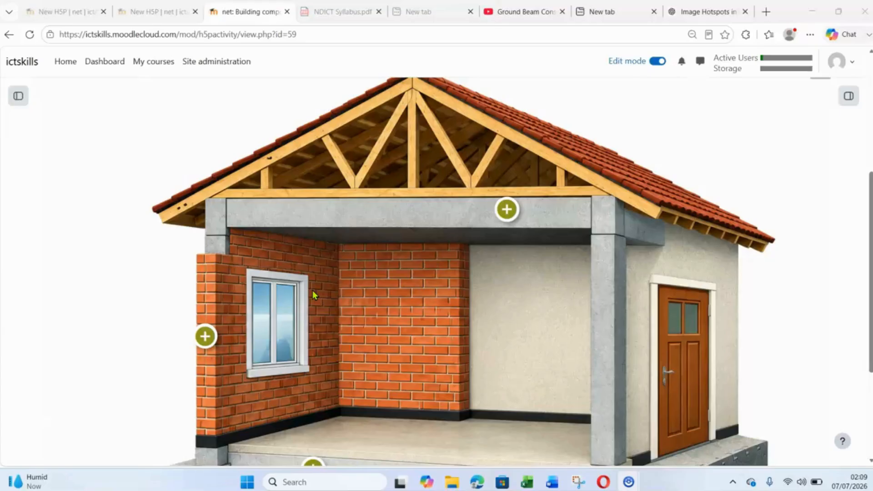
- Reopen and dismiss the wall hotspot's popup, and bring up the beam hotspot's text and video again
left_click(375, 274)
left_click(205, 336)
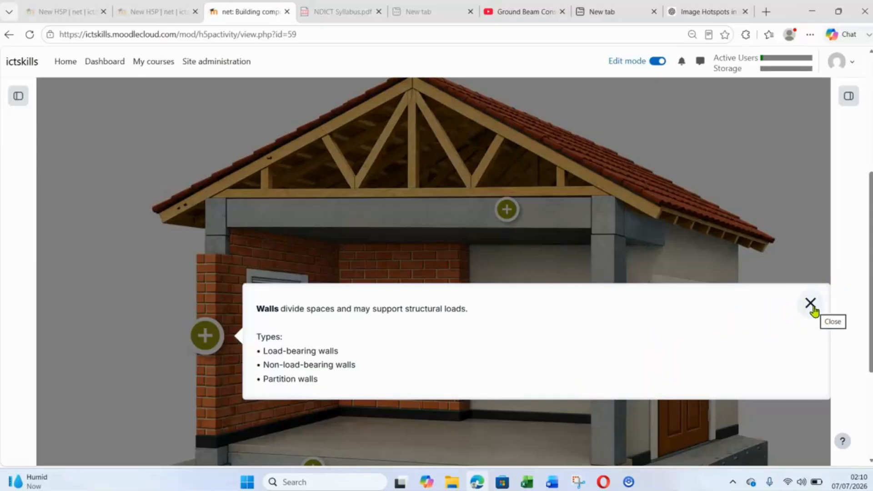
left_click(505, 215)
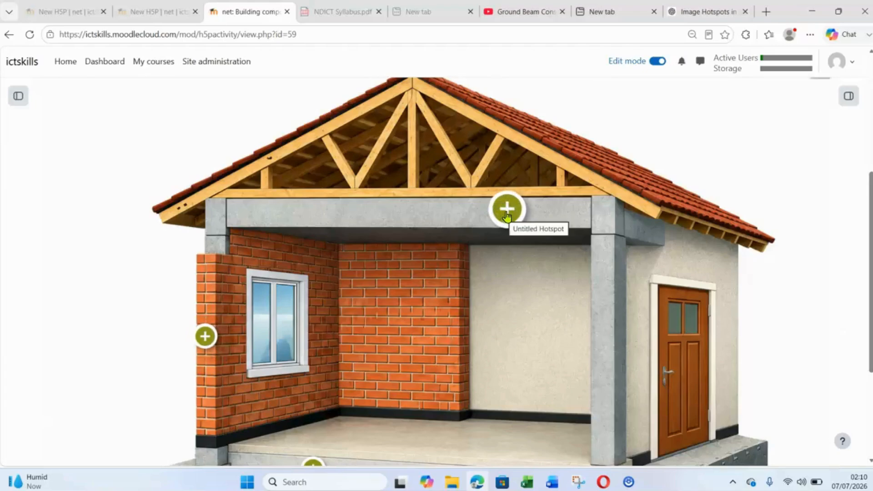
left_click(506, 215)
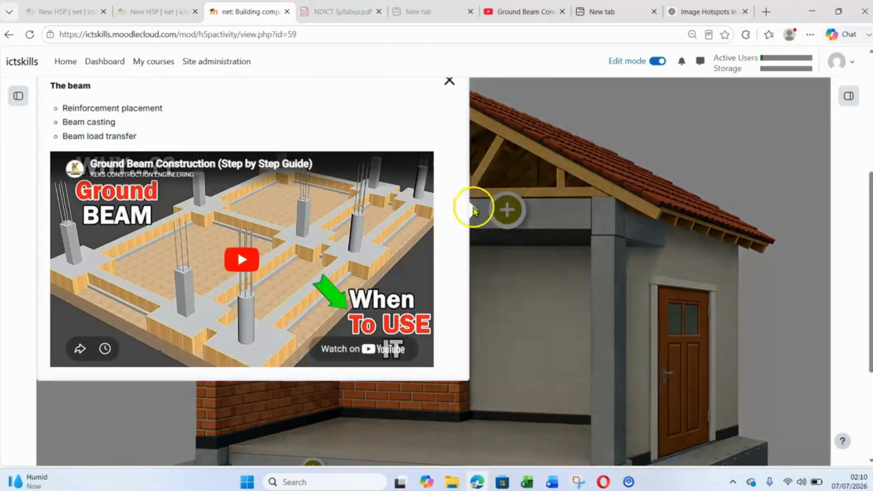